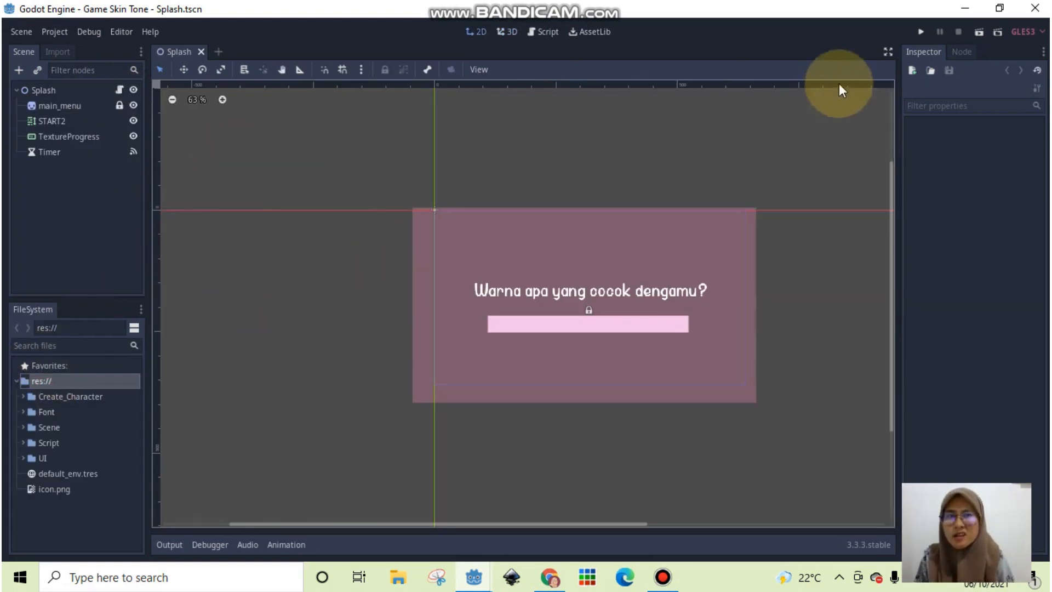
Run the Splash scene to preview the loading screen and main menu, and close the game window
{"action": "left_click", "coordinate": [980, 34]}
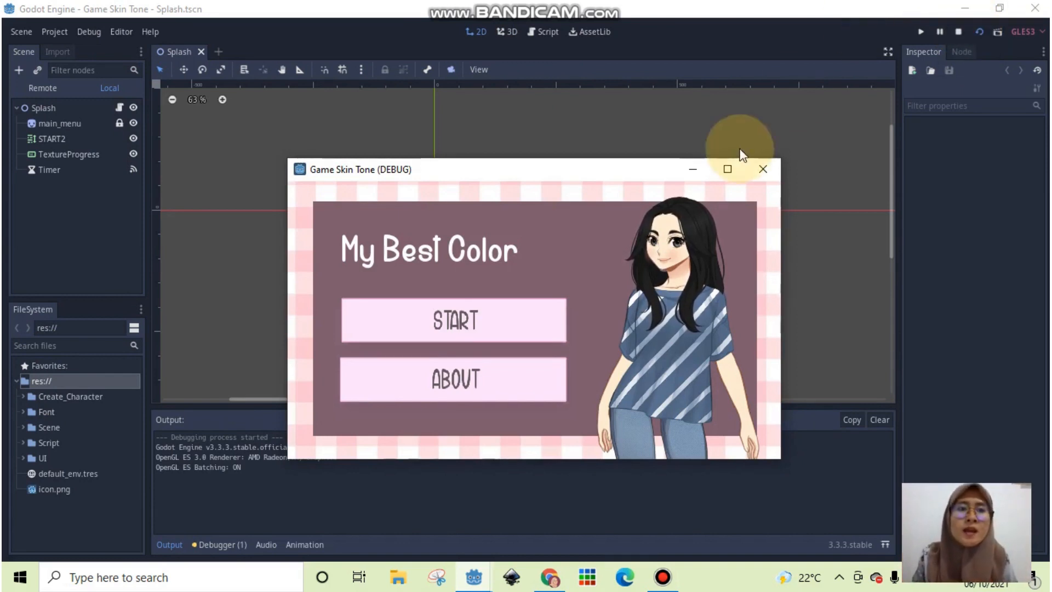
{"action": "left_click", "coordinate": [762, 169]}
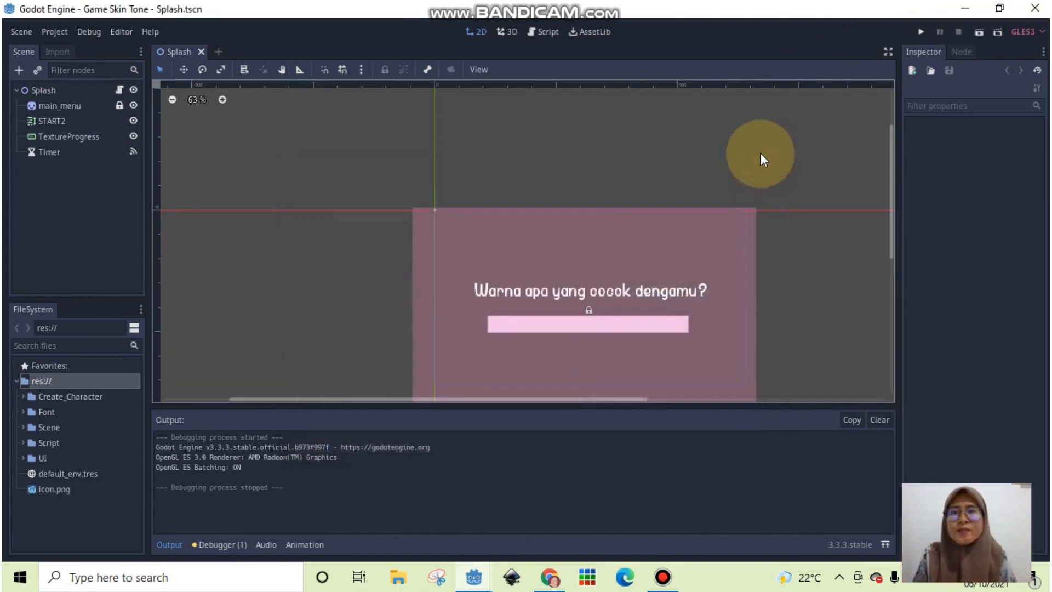
Create a new scene with a 2D root node and rename the root SplashScreen
{"action": "left_click", "coordinate": [219, 50]}
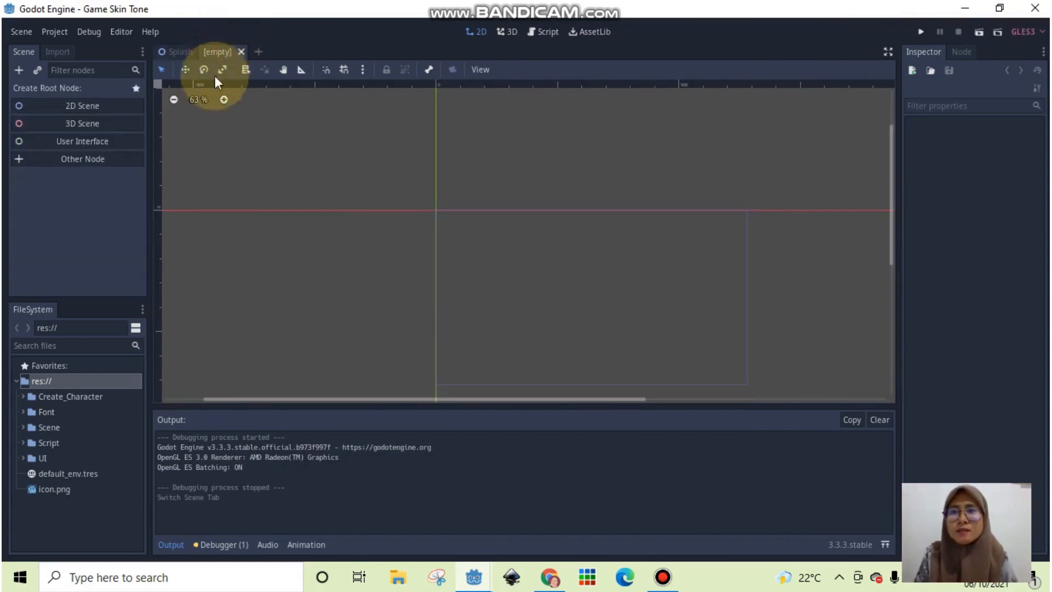
{"action": "left_click", "coordinate": [90, 109]}
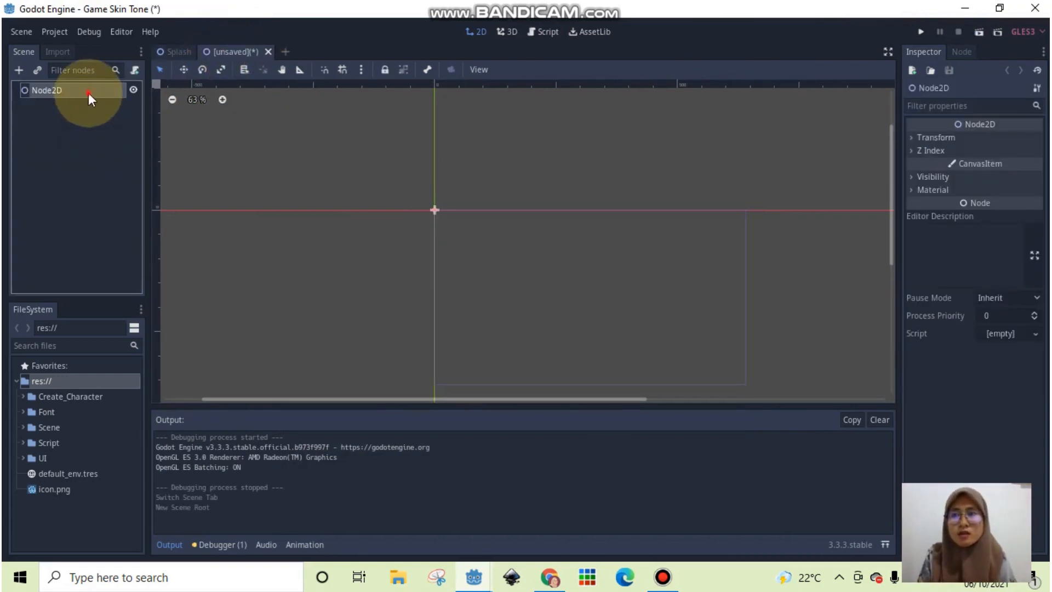
{"action": "double_click", "coordinate": [87, 92]}
{"action": "type", "text": "Skin"}
{"action": "key", "text": "BackSpace"}
{"action": "key", "text": "BackSpace"}
{"action": "key", "text": "BackSpace"}
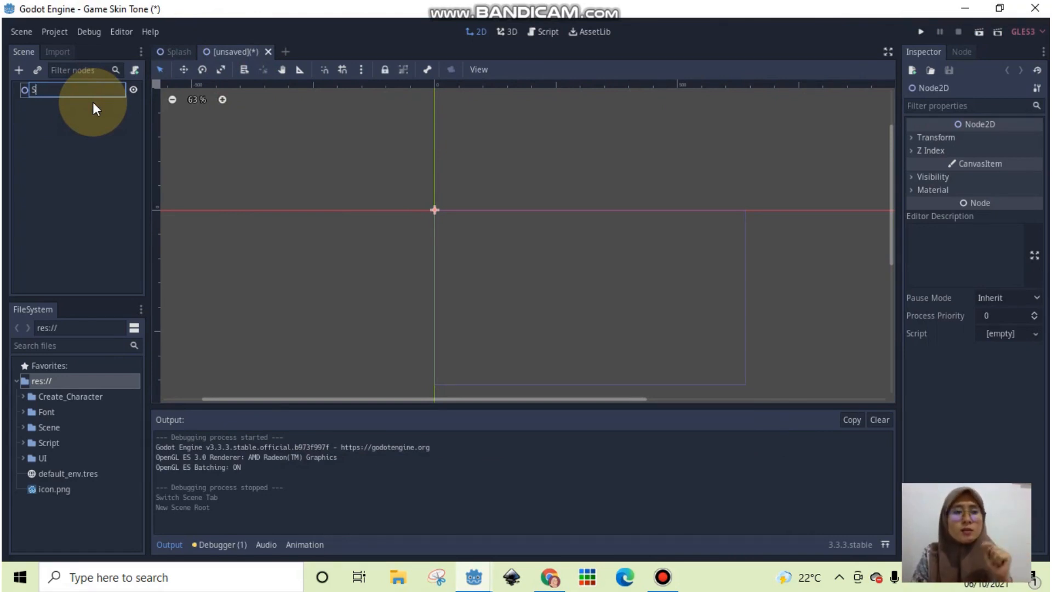
{"action": "type", "text": "plash"}
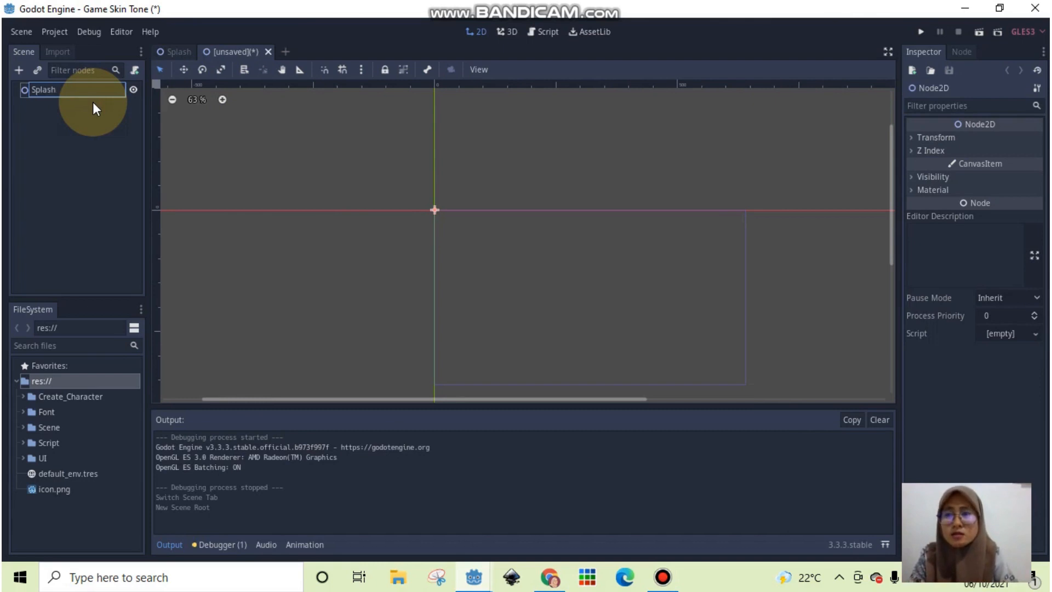
{"action": "type", "text": "SC"}
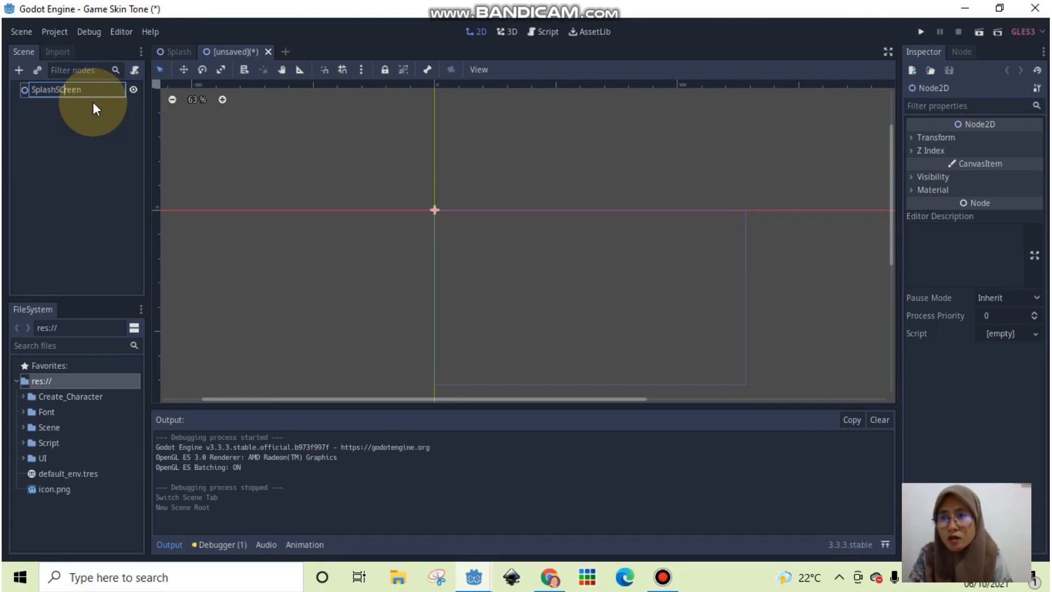
{"action": "key", "text": "Return"}
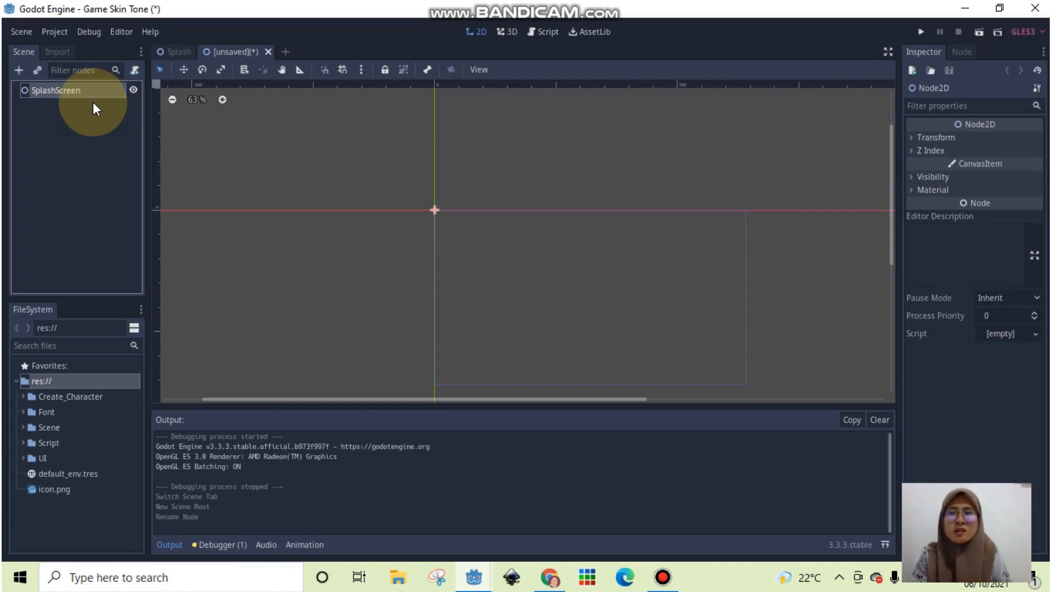
Add a TextureProgress node as a child of SplashScreen
{"action": "right_click", "coordinate": [82, 96]}
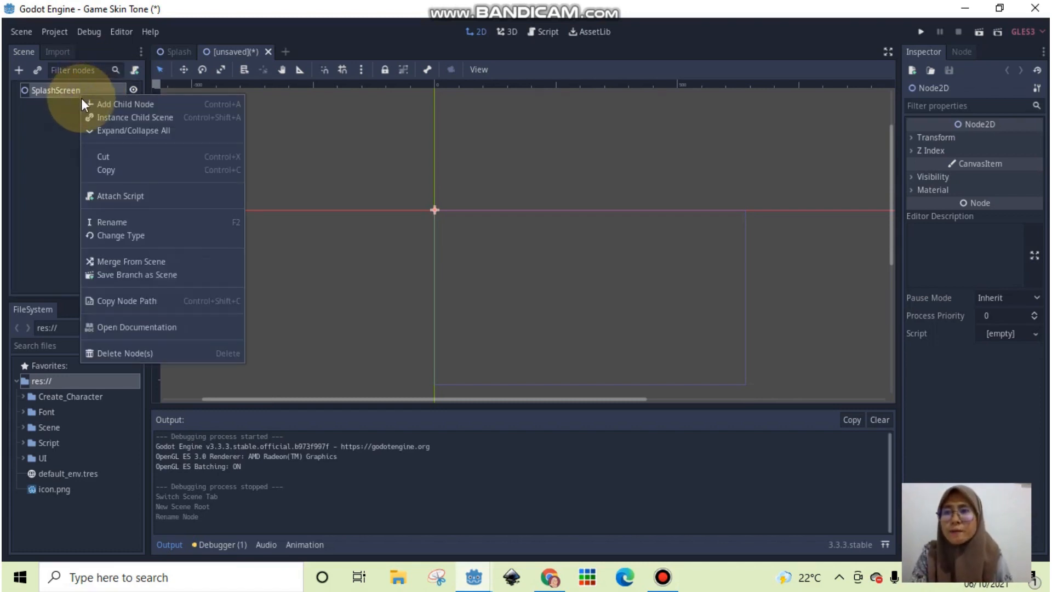
{"action": "left_click", "coordinate": [417, 218]}
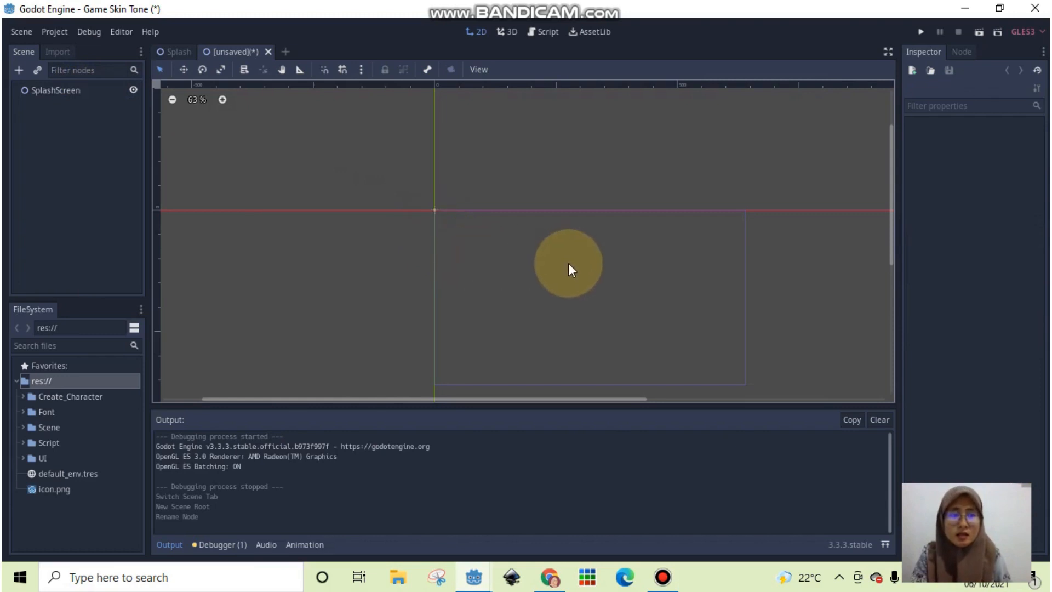
{"action": "right_click", "coordinate": [75, 91]}
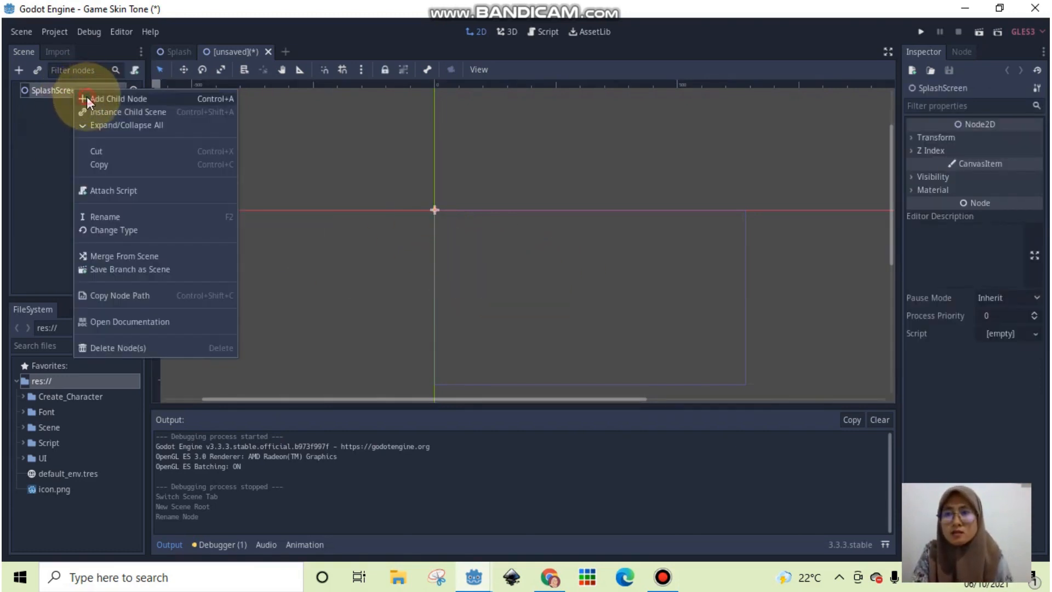
{"action": "left_click", "coordinate": [86, 96]}
{"action": "type", "text": "pro"}
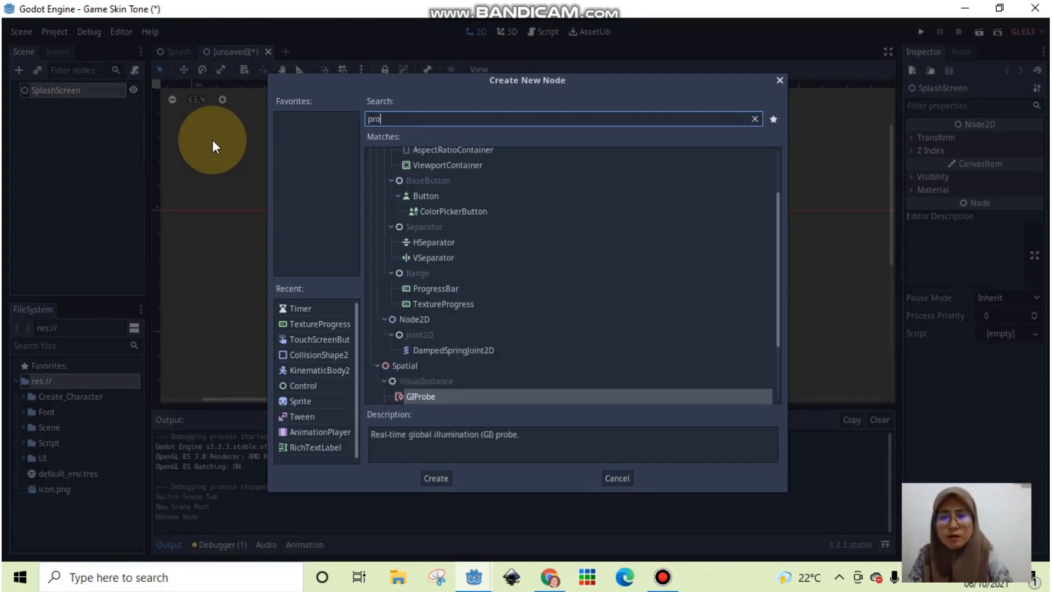
{"action": "type", "text": "gr"}
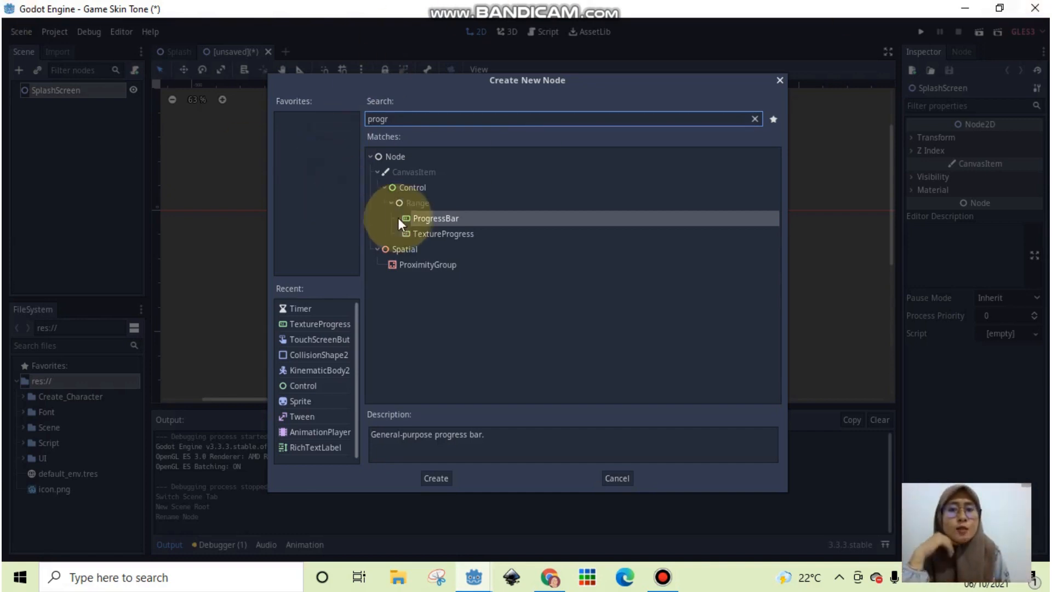
{"action": "left_click", "coordinate": [442, 232]}
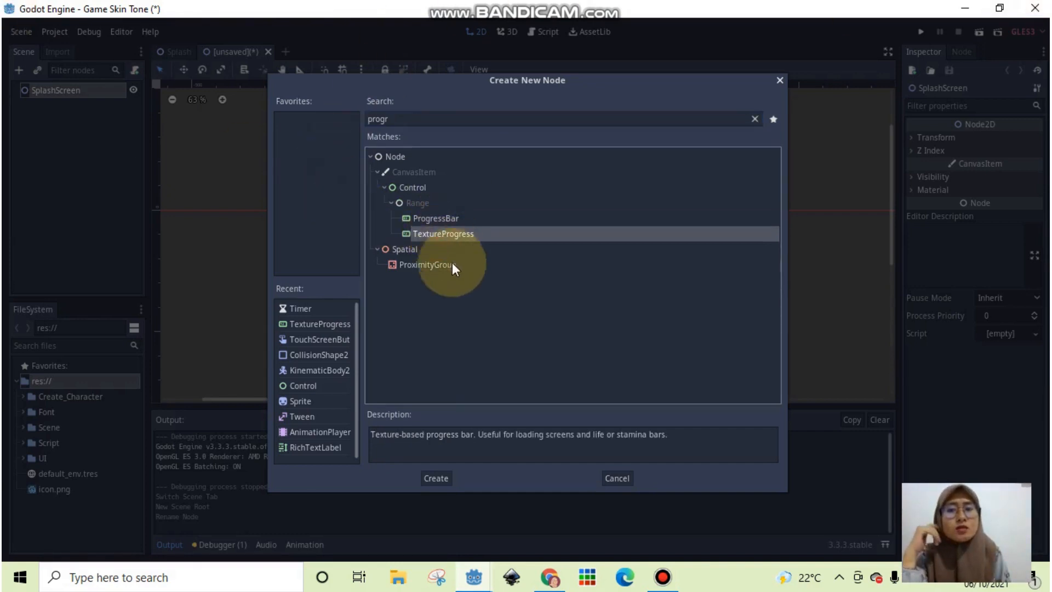
{"action": "left_click", "coordinate": [451, 484]}
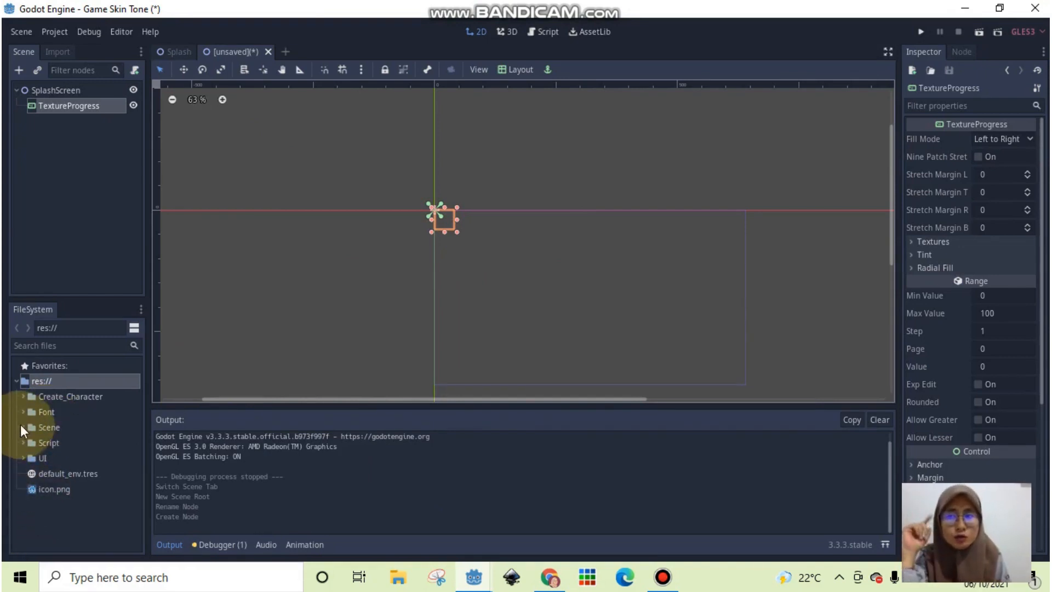
Assign ButtonPressed.png from the UI folder as the TextureProgress node's Under texture and Button.png as its Progress texture
{"action": "left_click", "coordinate": [22, 442]}
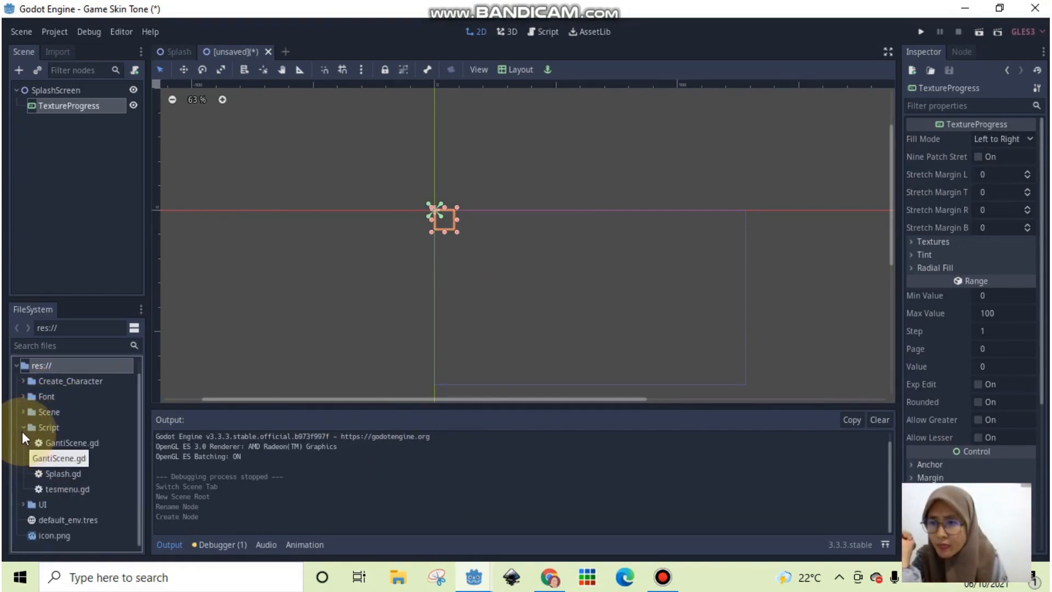
{"action": "left_click", "coordinate": [22, 432]}
{"action": "left_click", "coordinate": [22, 455]}
{"action": "scroll", "coordinate": [48, 479], "scroll_direction": "down", "scroll_amount": 5}
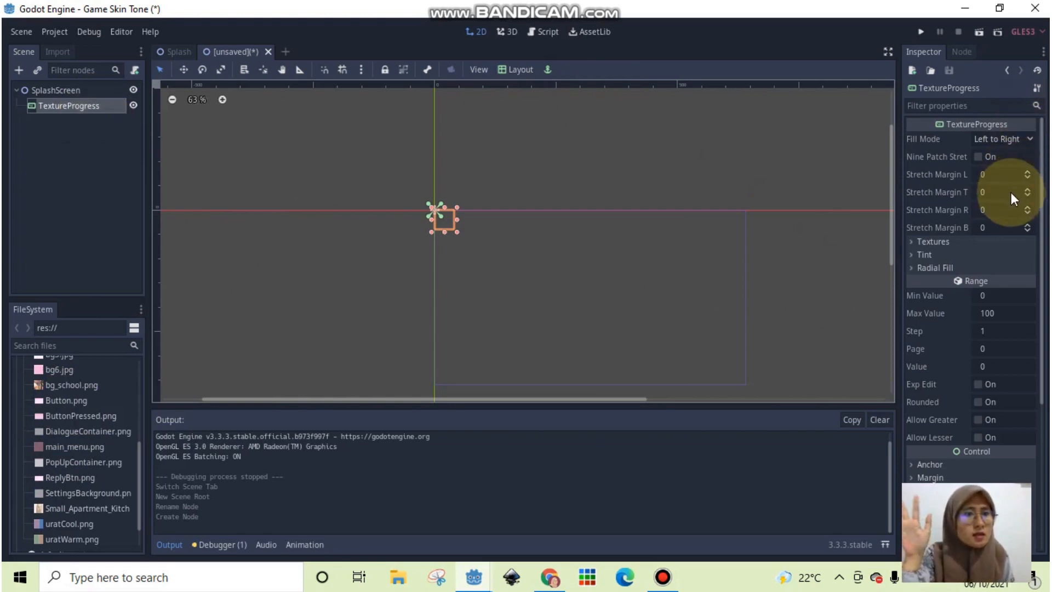
{"action": "left_click", "coordinate": [939, 242]}
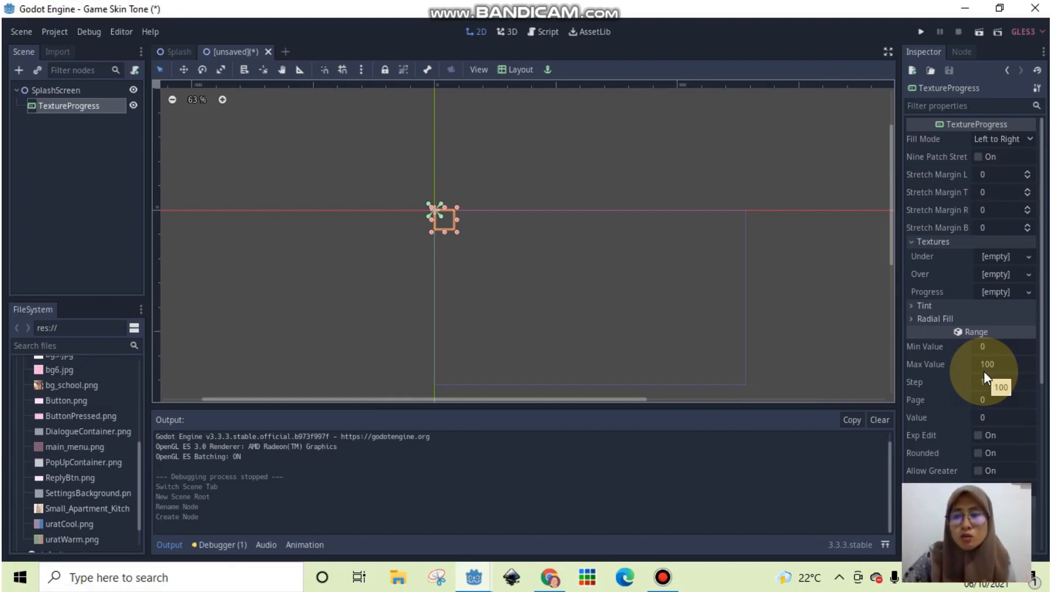
{"action": "scroll", "coordinate": [121, 459], "scroll_direction": "up", "scroll_amount": 2}
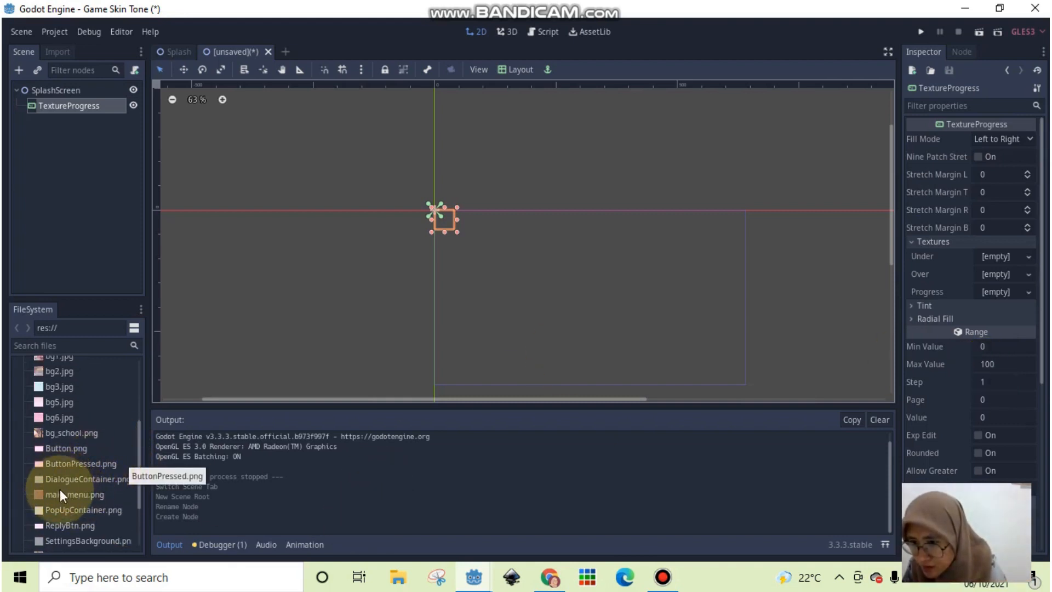
{"action": "scroll", "coordinate": [49, 405], "scroll_direction": "up", "scroll_amount": 1}
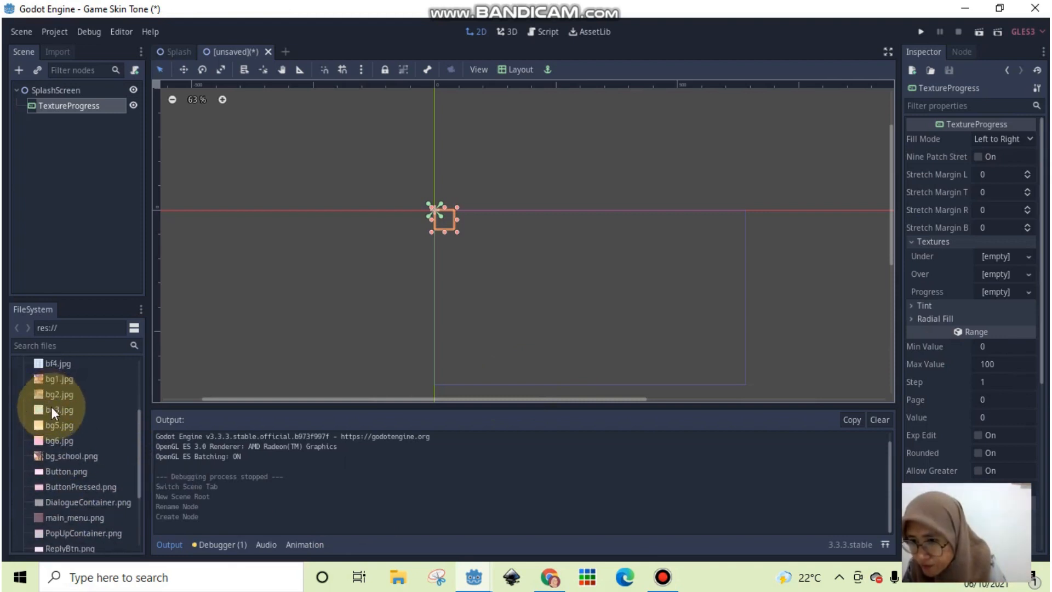
{"action": "left_click_drag", "start_coordinate": [83, 485], "coordinate": [992, 265]}
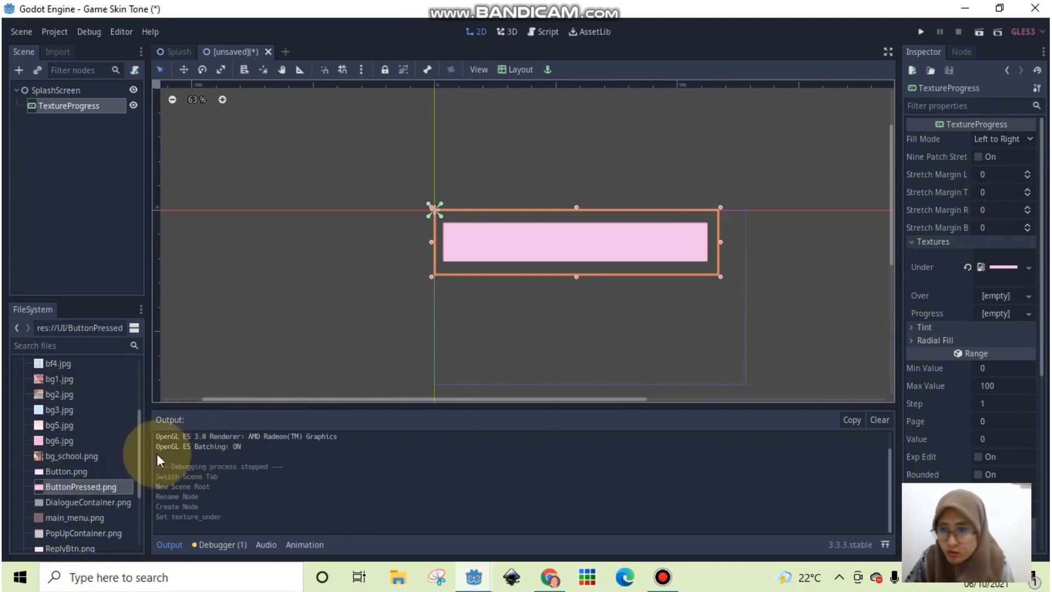
{"action": "left_click_drag", "start_coordinate": [54, 471], "coordinate": [1008, 318]}
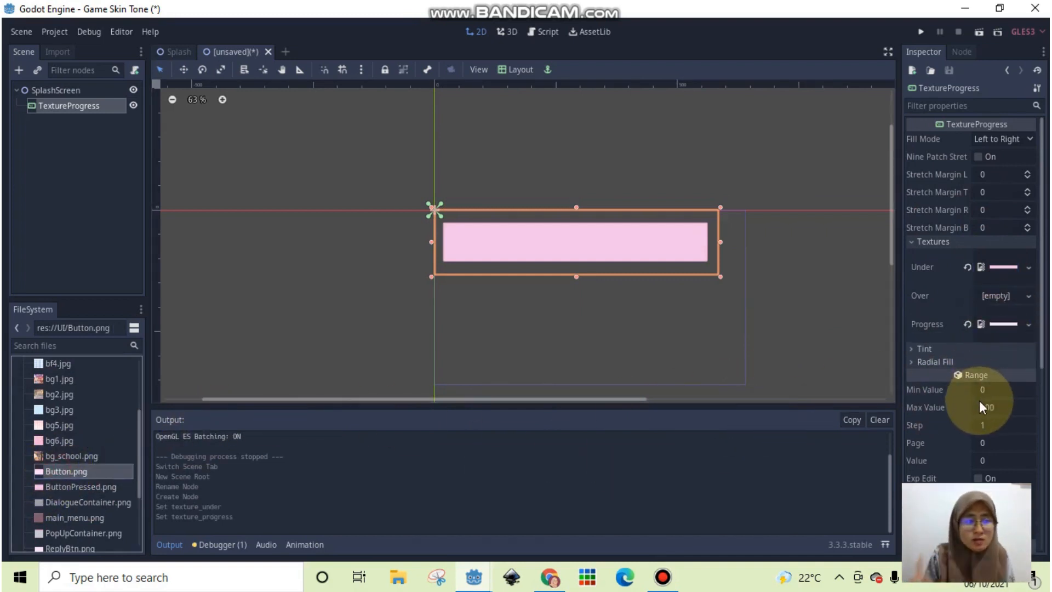
Test the progress bar's fill with a Value of 50, and reset the Value to its default
{"action": "scroll", "coordinate": [986, 427], "scroll_direction": "down", "scroll_amount": 2}
{"action": "left_click", "coordinate": [1004, 405]}
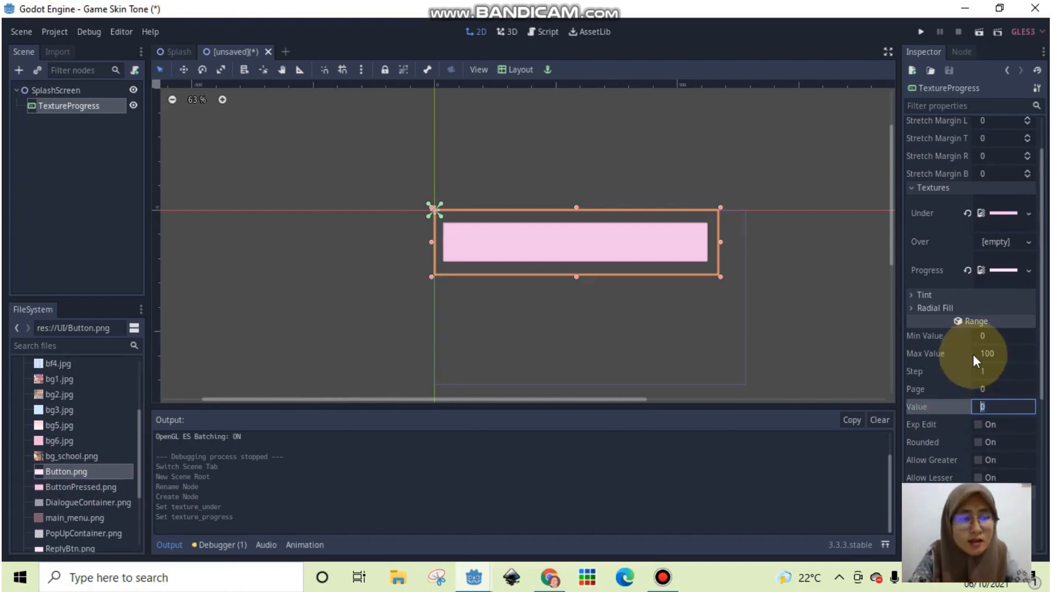
{"action": "type", "text": "50"}
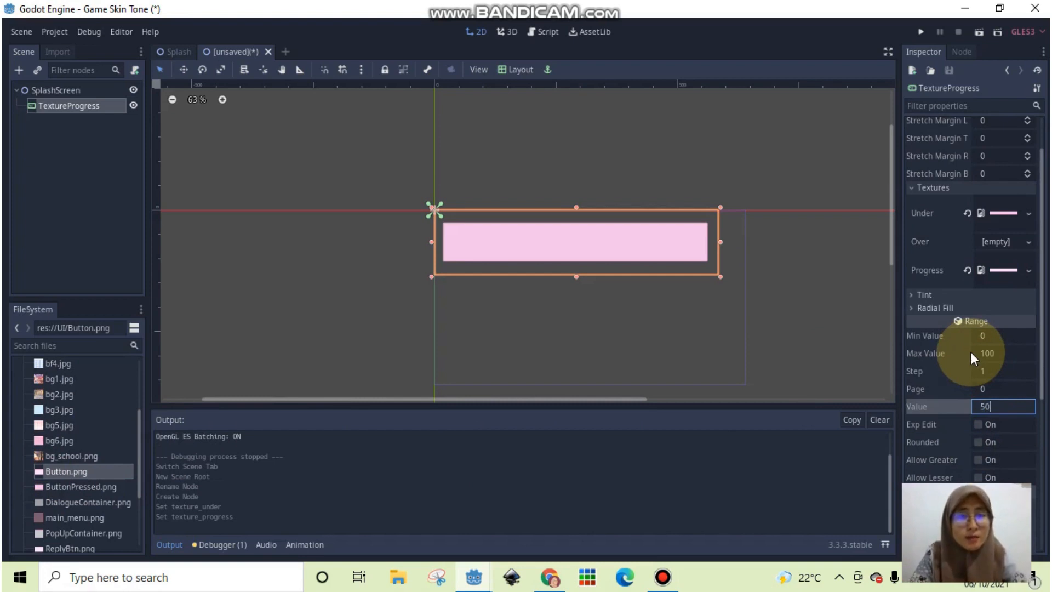
{"action": "key", "text": "Return"}
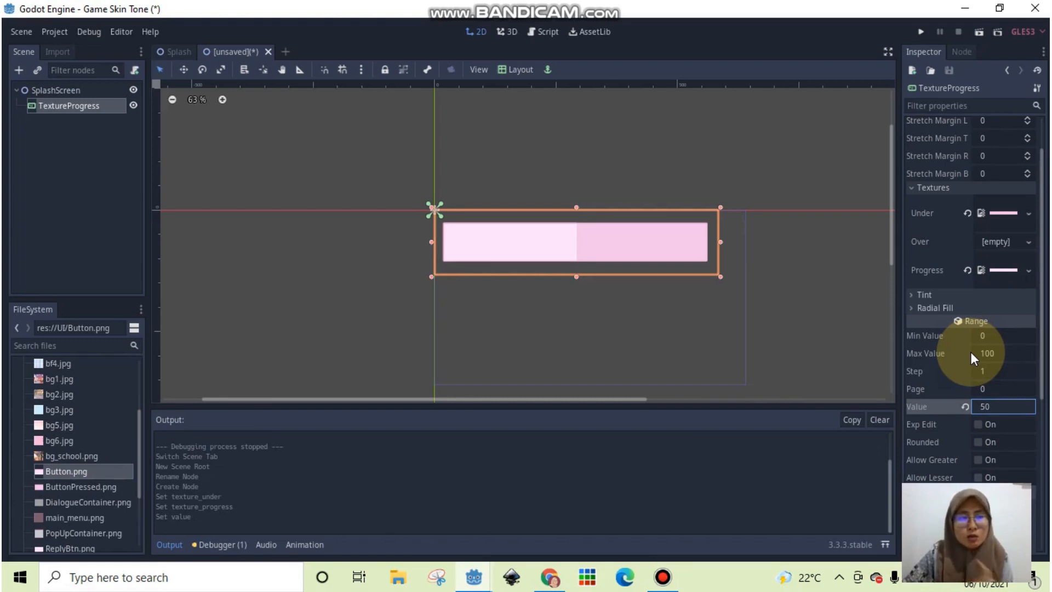
{"action": "left_click", "coordinate": [964, 405]}
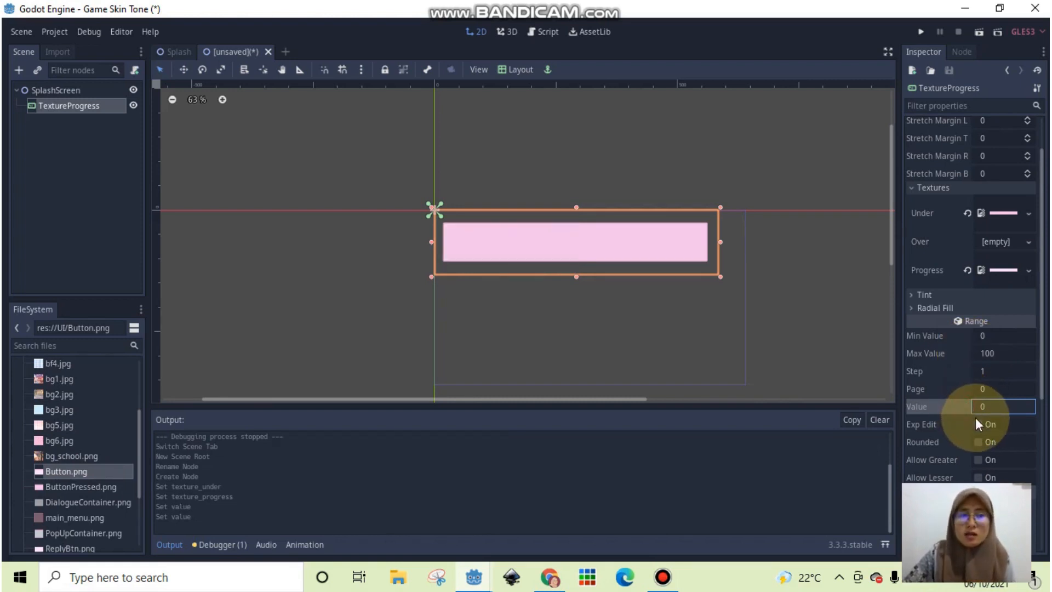
Add a Timer node as a child of SplashScreen and turn on its Autostart option
{"action": "right_click", "coordinate": [91, 89]}
{"action": "left_click", "coordinate": [91, 98]}
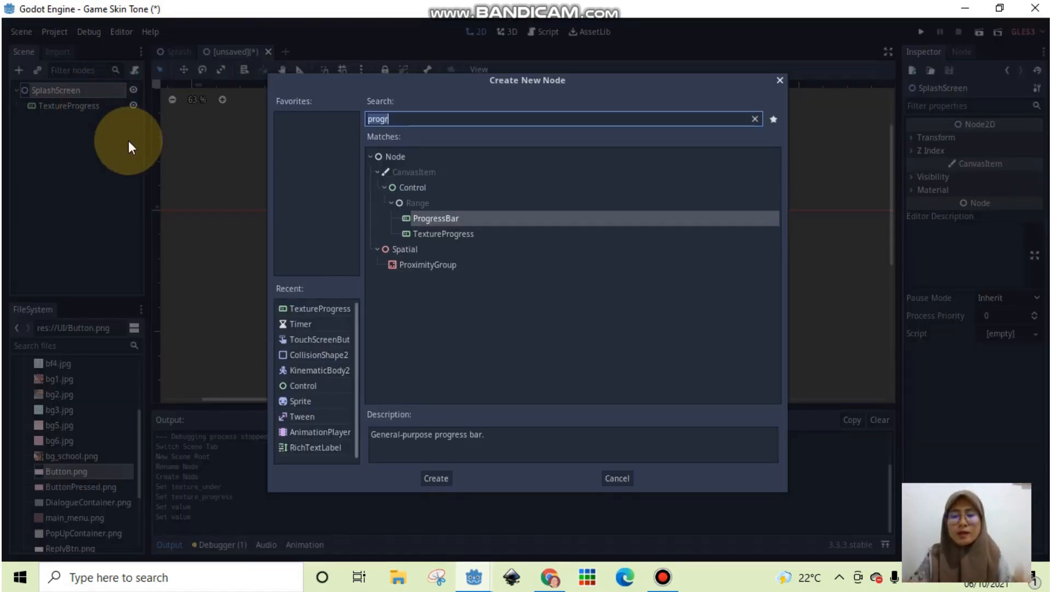
{"action": "type", "text": "timer"}
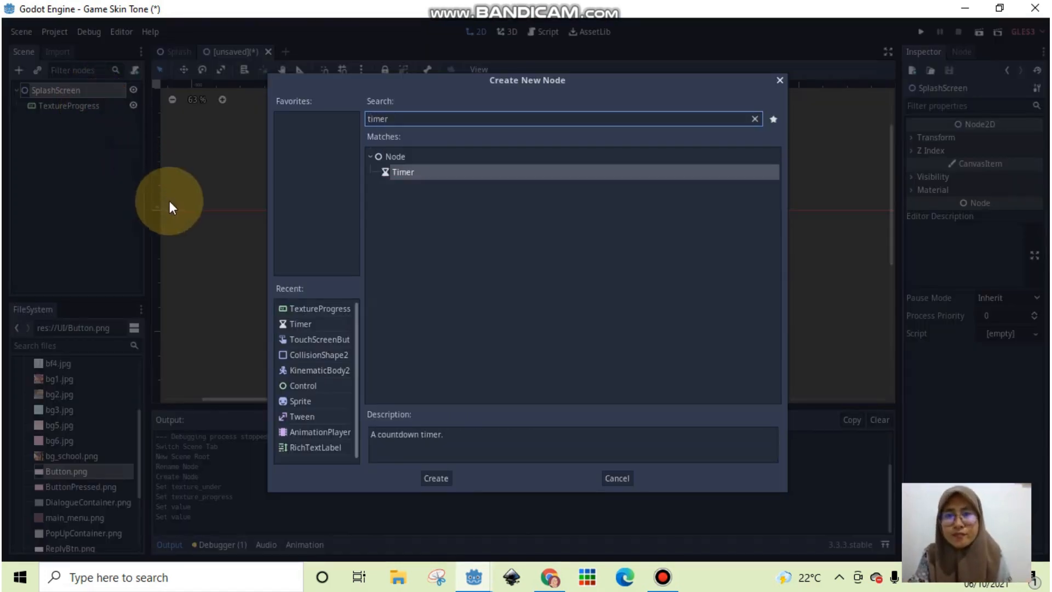
{"action": "left_click", "coordinate": [435, 479]}
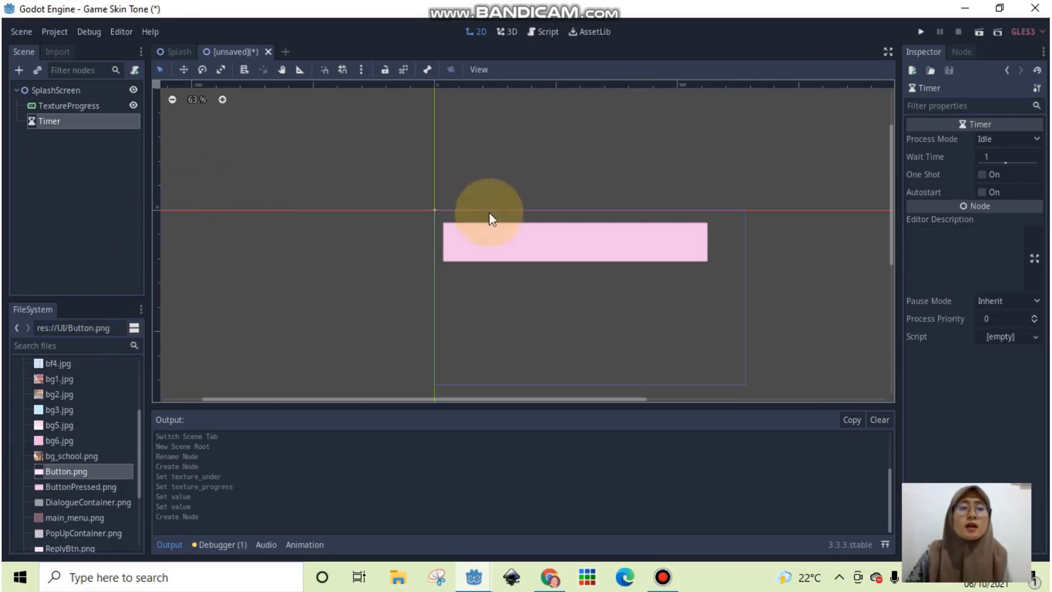
{"action": "left_click", "coordinate": [994, 195]}
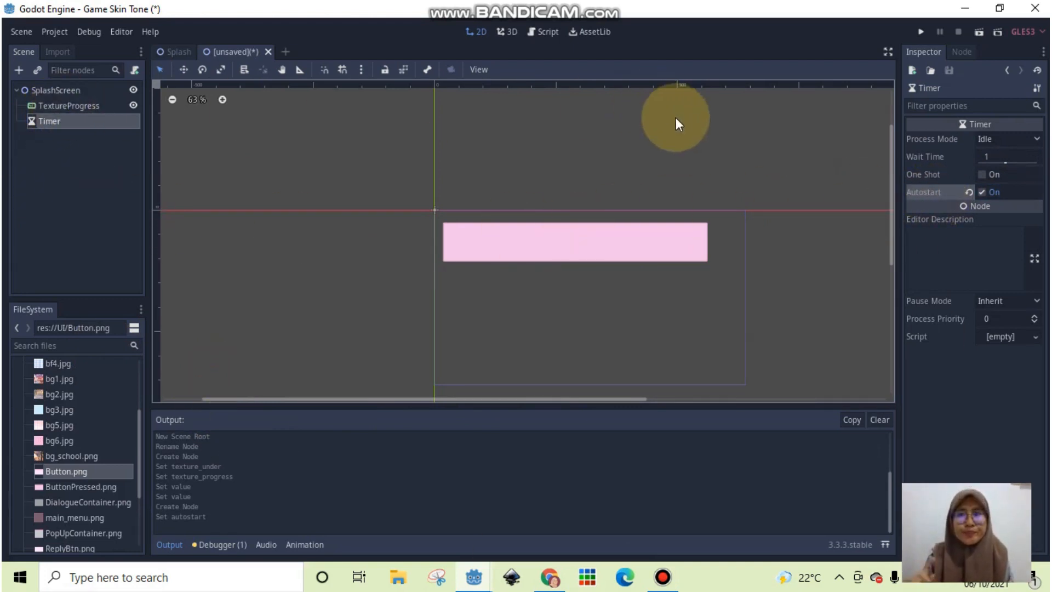
Try to connect the Timer's timeout() signal to the SplashScreen node
{"action": "left_click", "coordinate": [962, 52]}
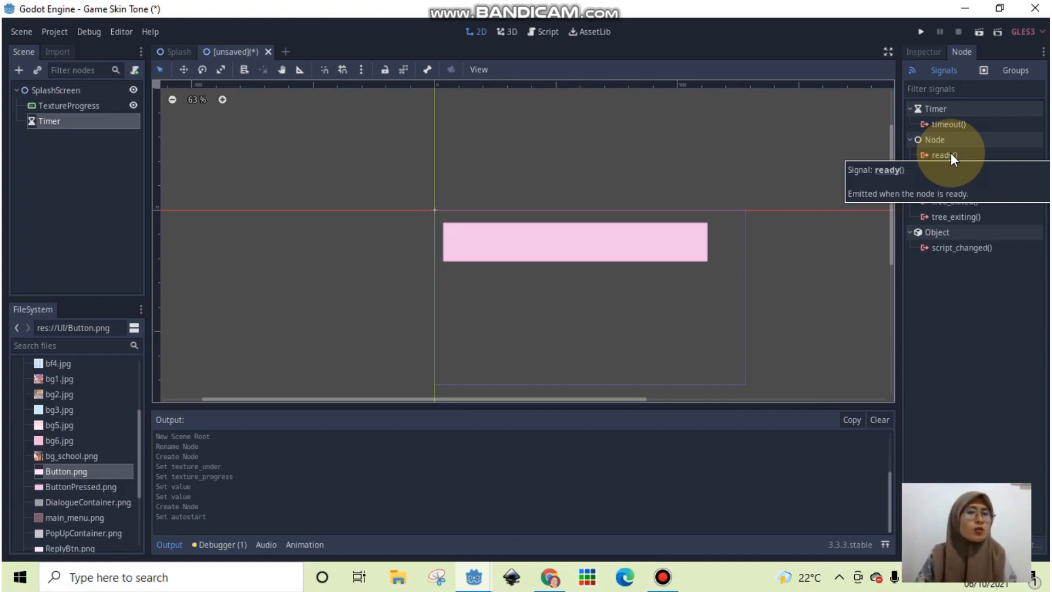
{"action": "double_click", "coordinate": [955, 124]}
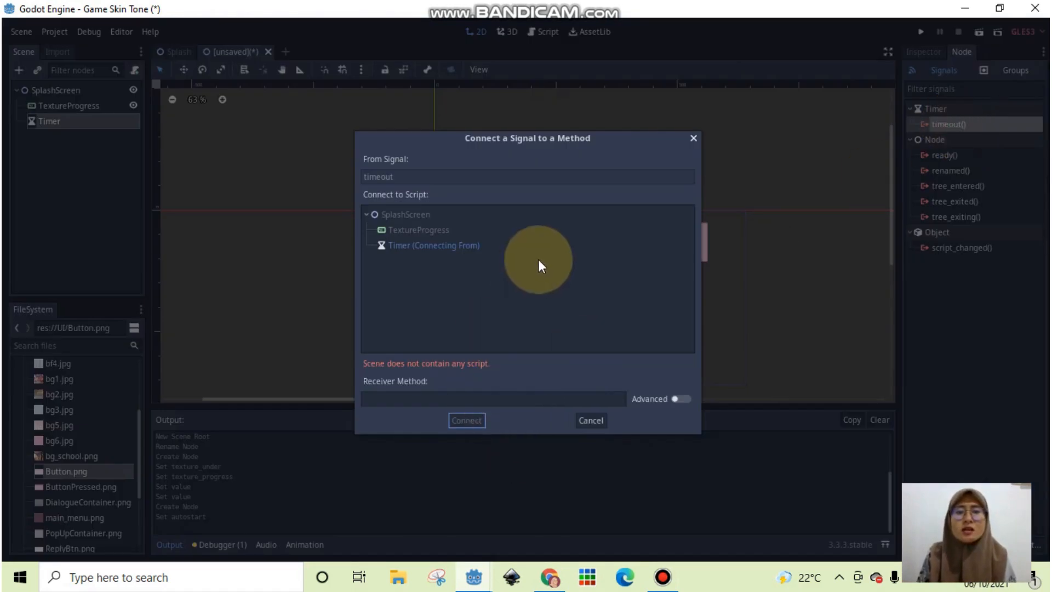
{"action": "double_click", "coordinate": [442, 213]}
{"action": "double_click", "coordinate": [378, 213]}
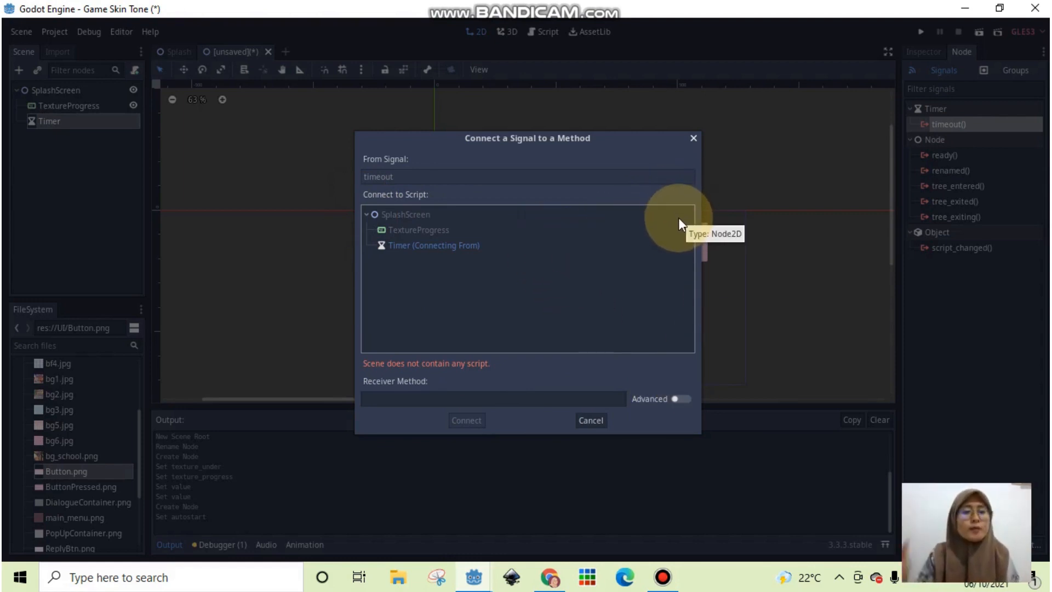
{"action": "left_click", "coordinate": [693, 139]}
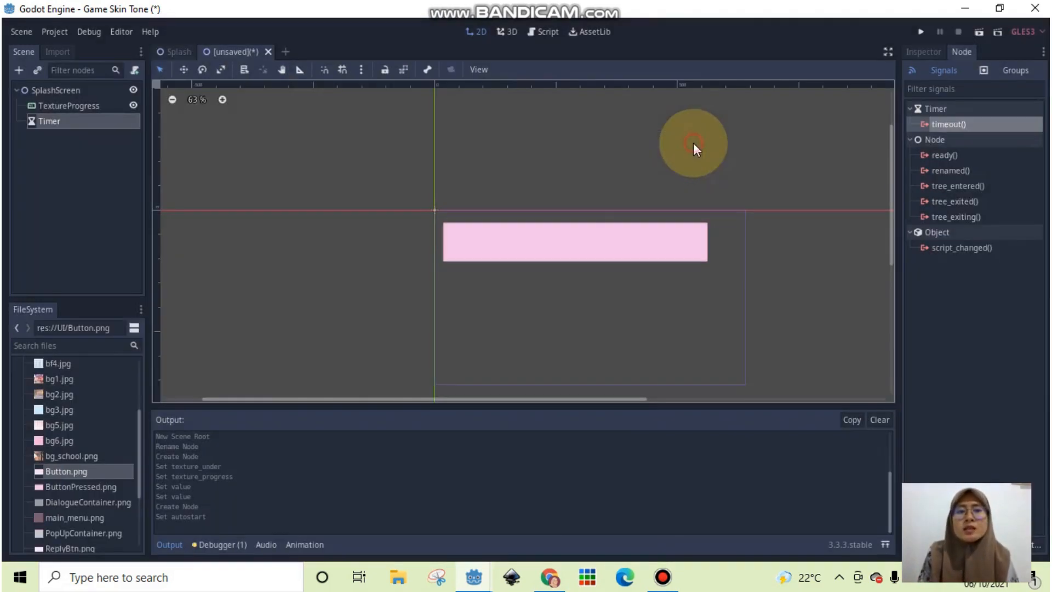
Attach a new GDScript named SplashScreen.gd, stored in the Script folder, to the SplashScreen node and clear the output log
{"action": "left_click", "coordinate": [88, 90]}
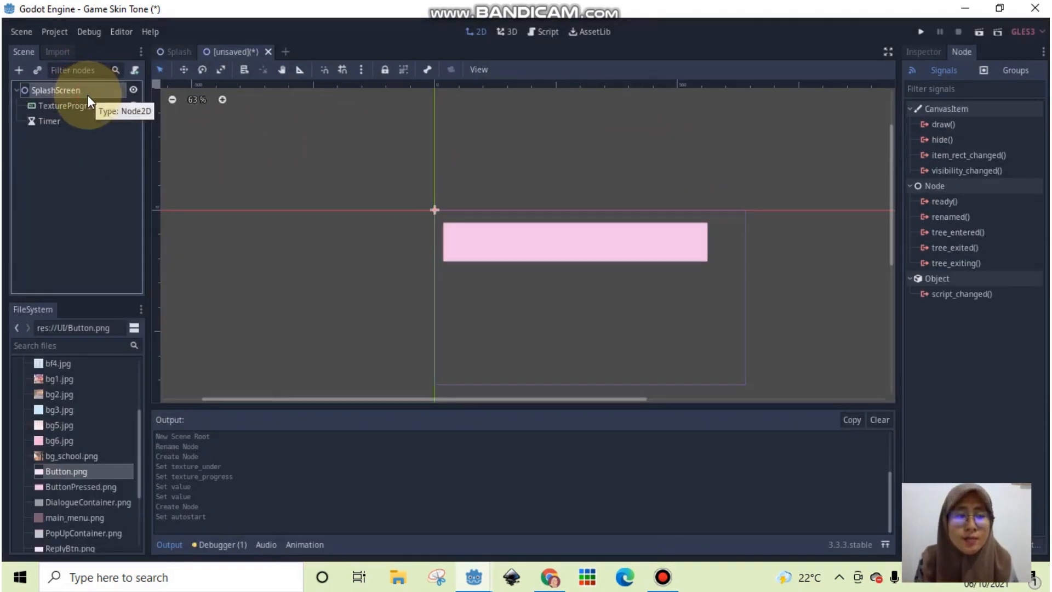
{"action": "left_click", "coordinate": [134, 70]}
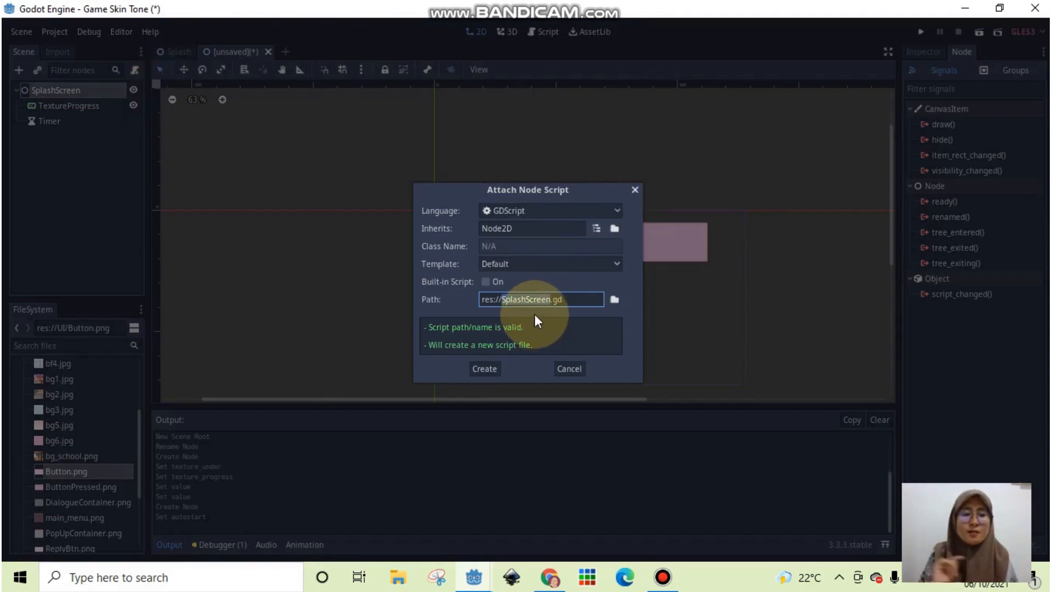
{"action": "left_click", "coordinate": [615, 299]}
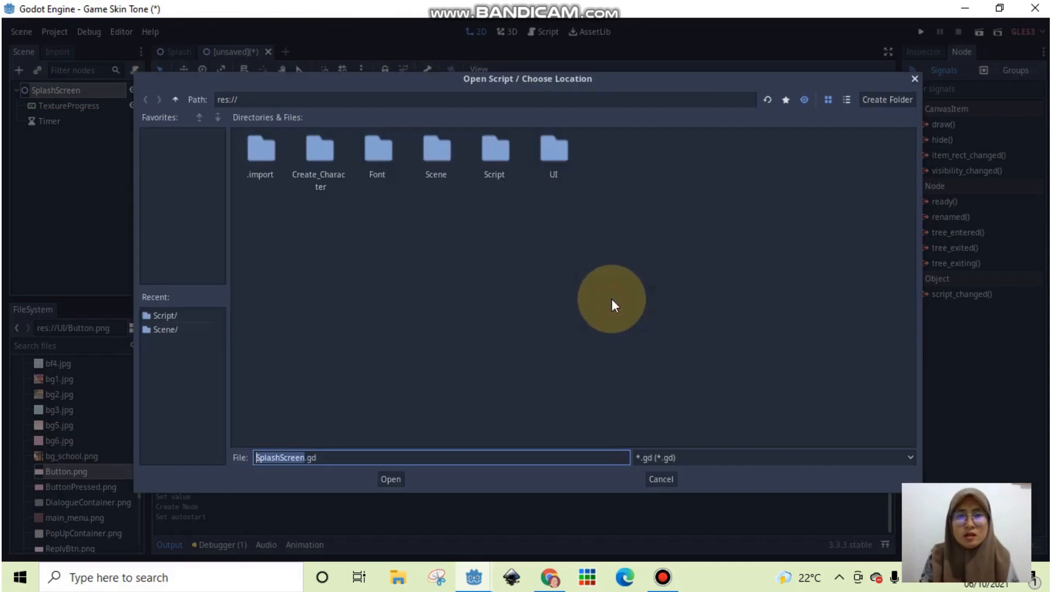
{"action": "double_click", "coordinate": [489, 153]}
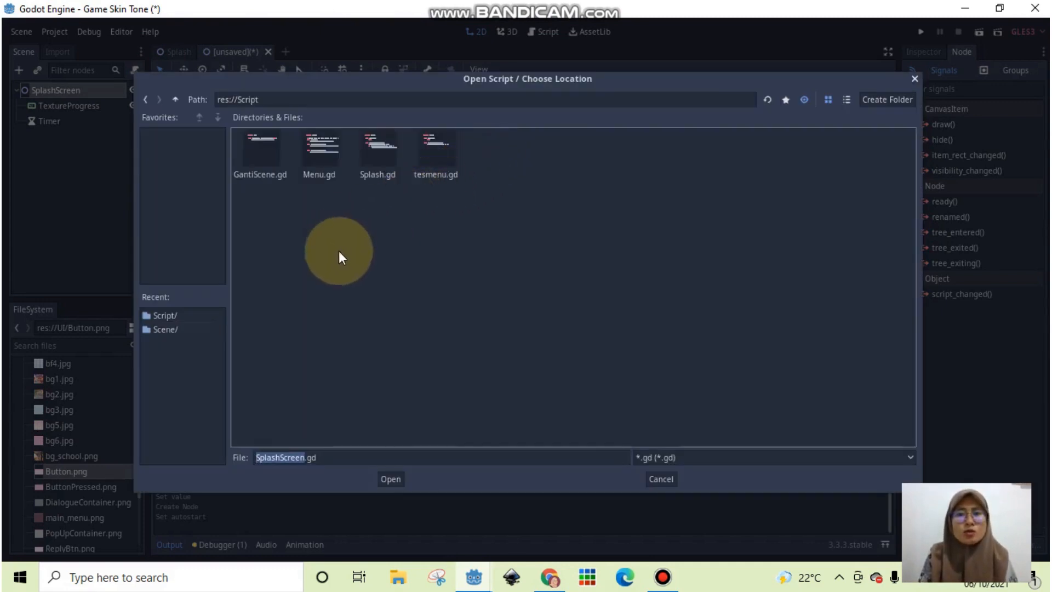
{"action": "left_click", "coordinate": [383, 476]}
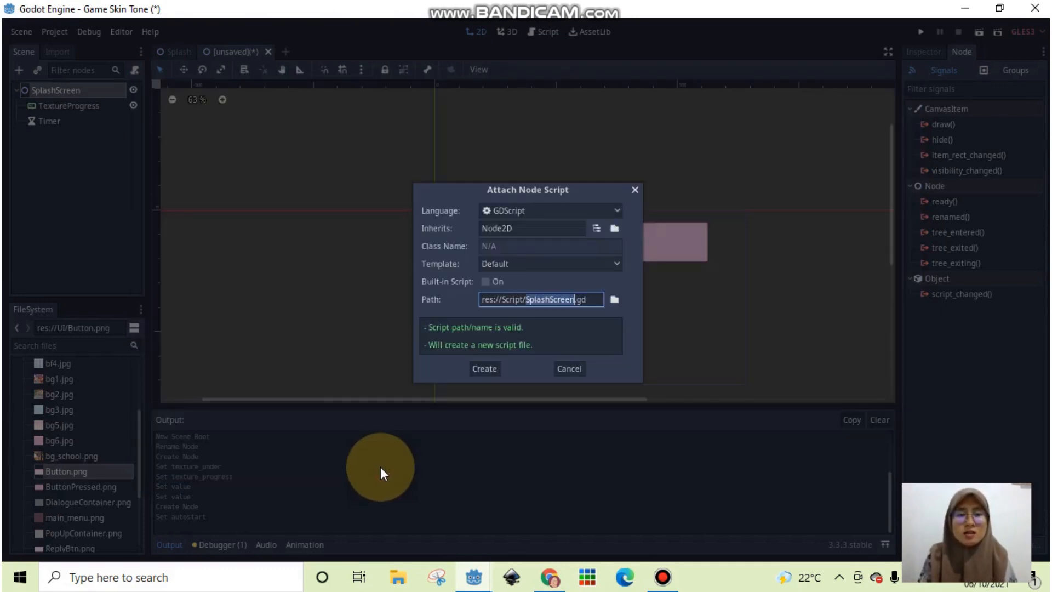
{"action": "left_click", "coordinate": [486, 369]}
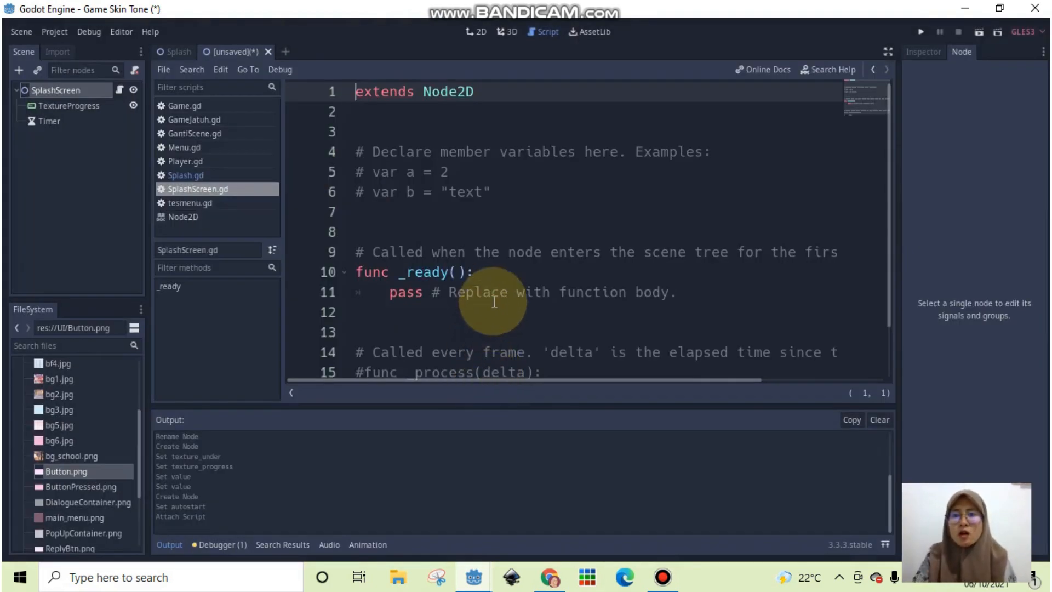
{"action": "left_click", "coordinate": [879, 419]}
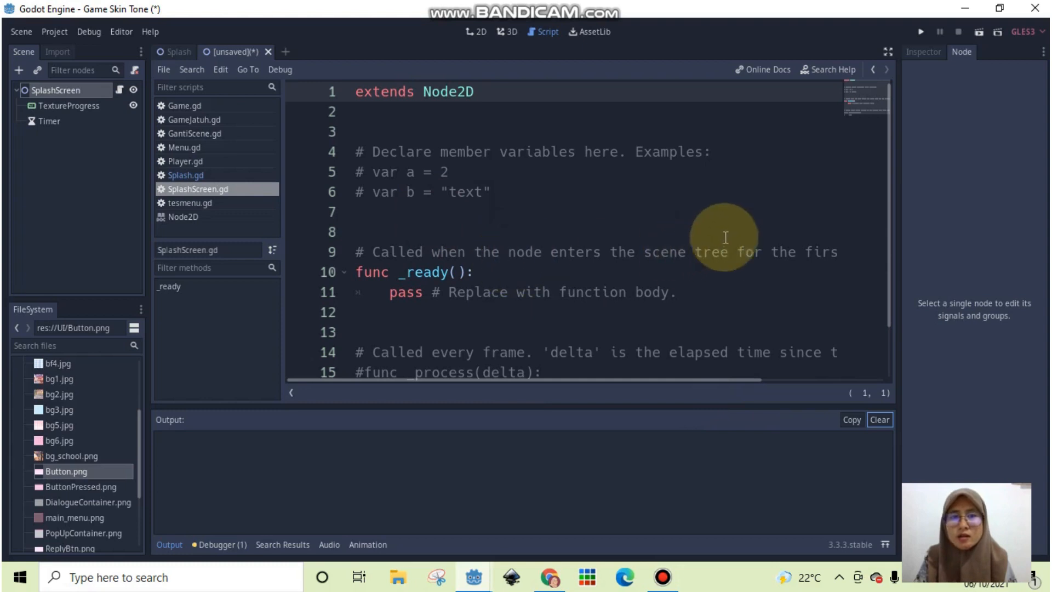
{"action": "left_click_drag", "start_coordinate": [840, 255], "coordinate": [712, 253]}
{"action": "left_click", "coordinate": [650, 341]}
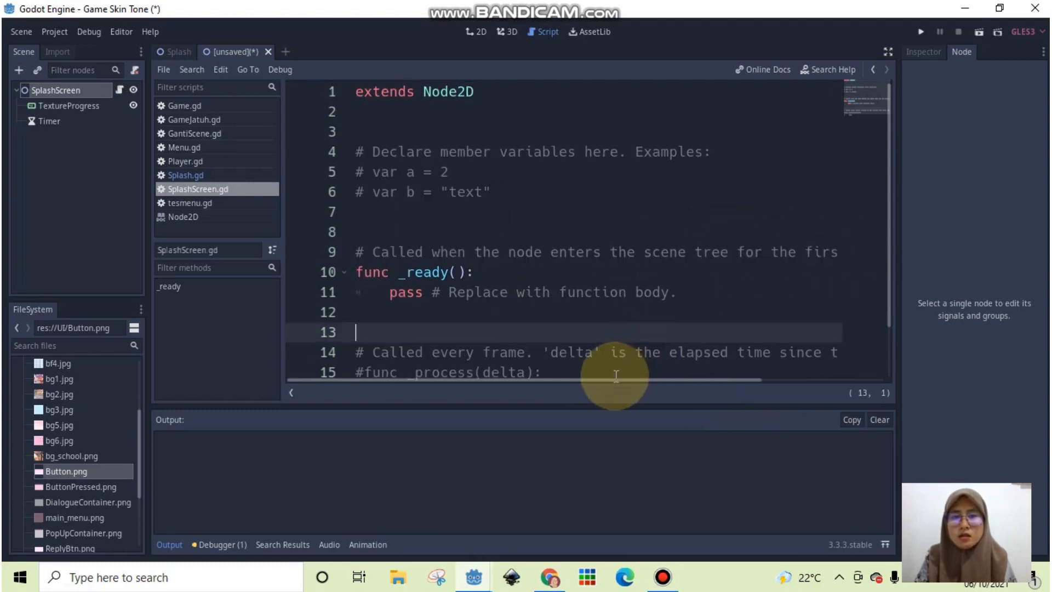
{"action": "left_click_drag", "start_coordinate": [527, 354], "coordinate": [404, 338]}
{"action": "left_click", "coordinate": [580, 366]}
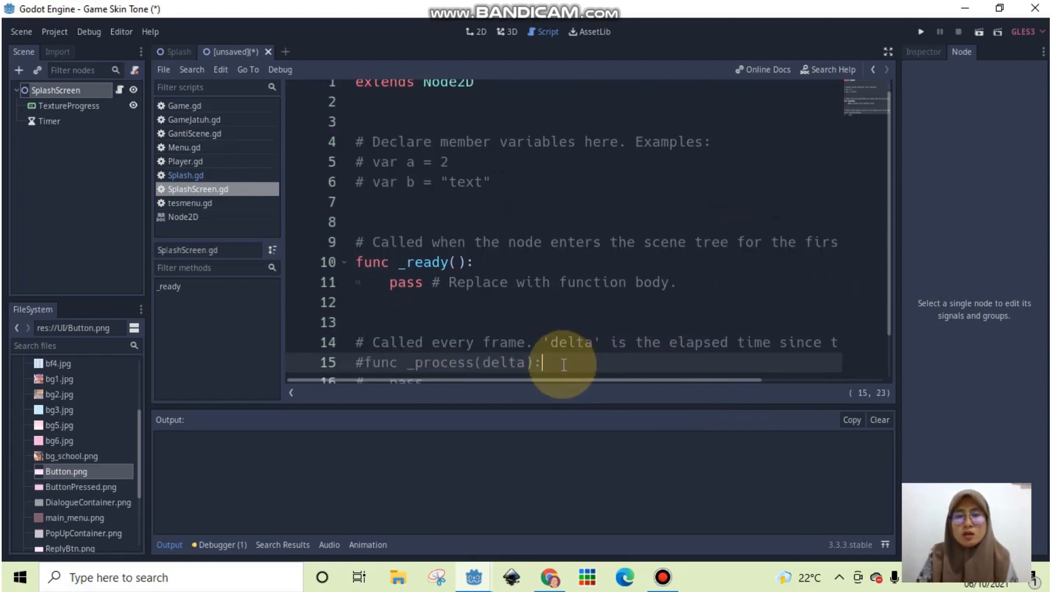
{"action": "scroll", "coordinate": [562, 364], "scroll_direction": "down", "scroll_amount": 2}
{"action": "left_click", "coordinate": [527, 349]}
{"action": "scroll", "coordinate": [523, 344], "scroll_direction": "down", "scroll_amount": 3, "text": "ctrl"}
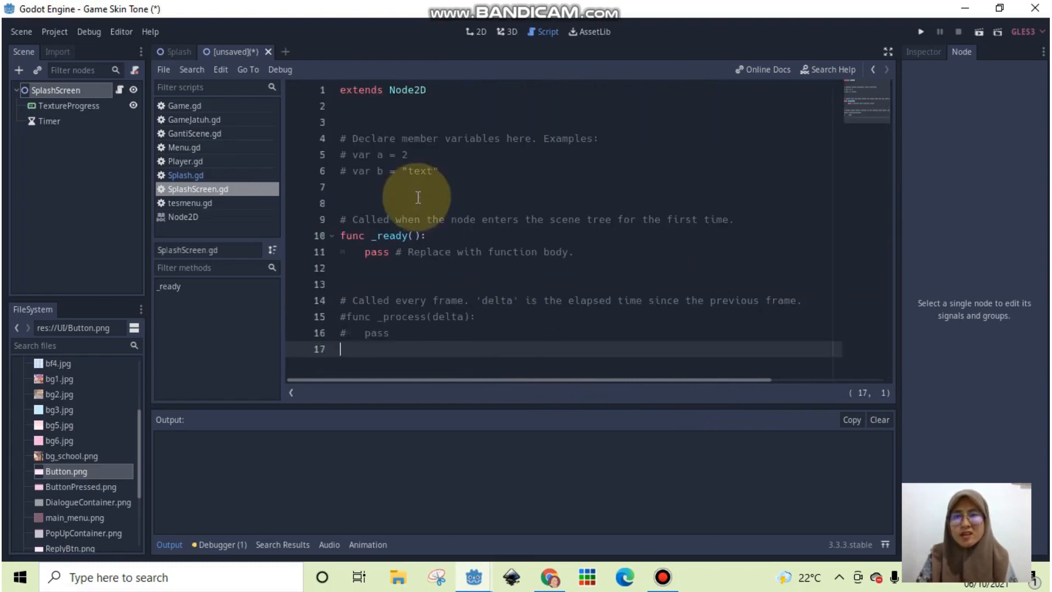
{"action": "left_click_drag", "start_coordinate": [753, 224], "coordinate": [346, 125]}
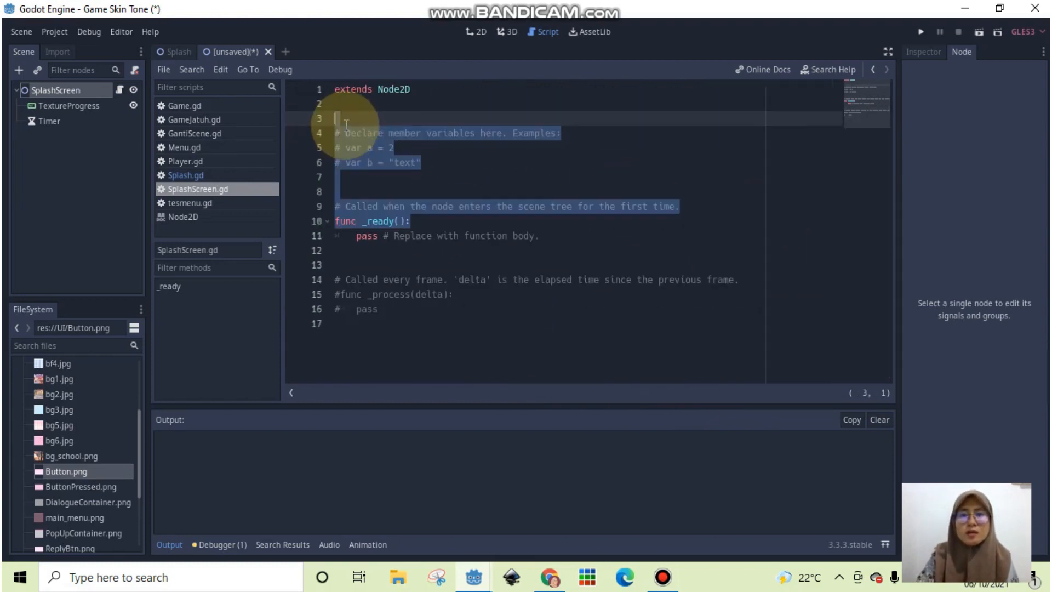
{"action": "key", "text": "BackSpace"}
{"action": "key", "text": "BackSpace"}
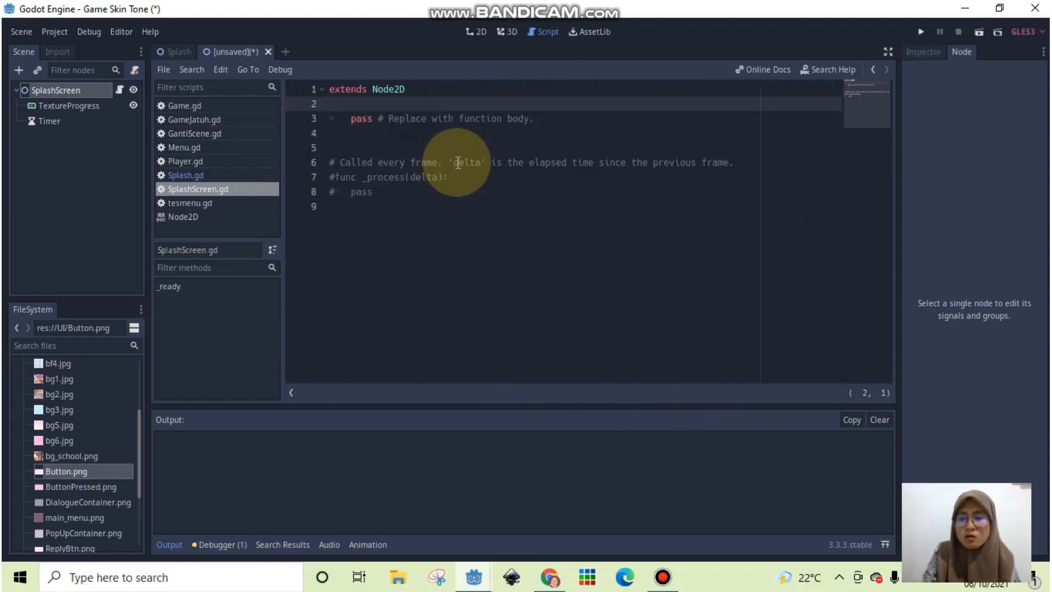
{"action": "key", "text": "ctrl+z"}
{"action": "key", "text": "ctrl+z"}
Delete the template comments above _ready() and the commented-out _process block below it from SplashScreen.gd
{"action": "left_click", "coordinate": [536, 170]}
{"action": "left_click_drag", "start_coordinate": [722, 205], "coordinate": [311, 123]}
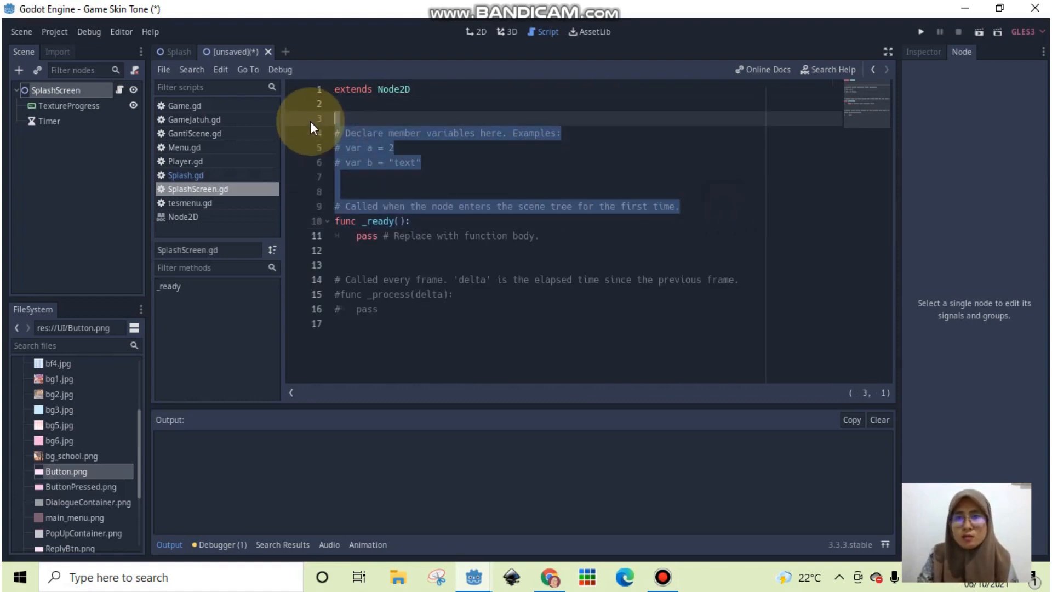
{"action": "key", "text": "BackSpace"}
{"action": "key", "text": "BackSpace"}
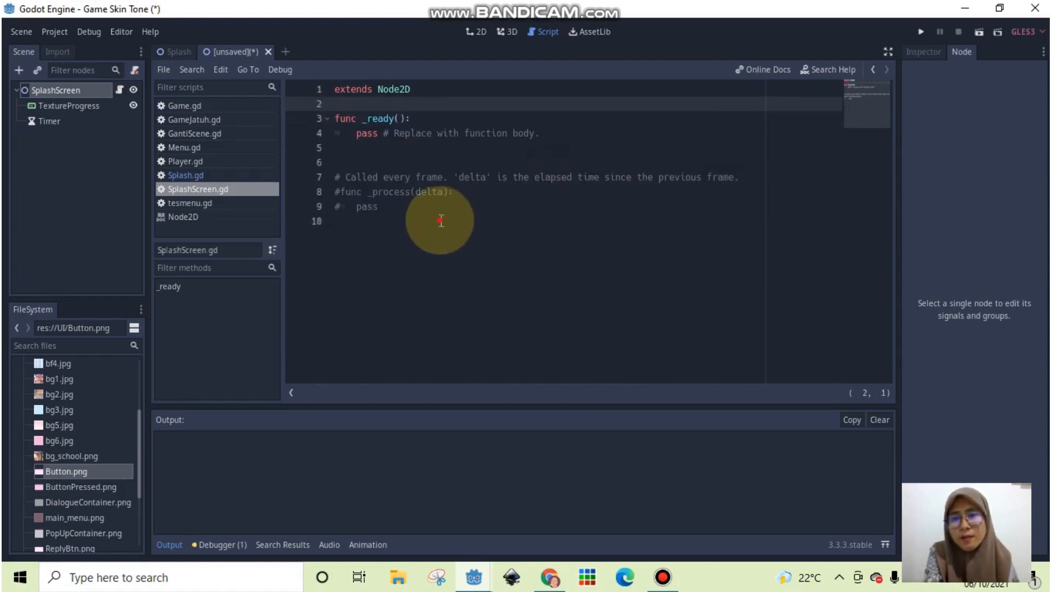
{"action": "left_click_drag", "start_coordinate": [444, 221], "coordinate": [331, 169]}
{"action": "key", "text": "BackSpace"}
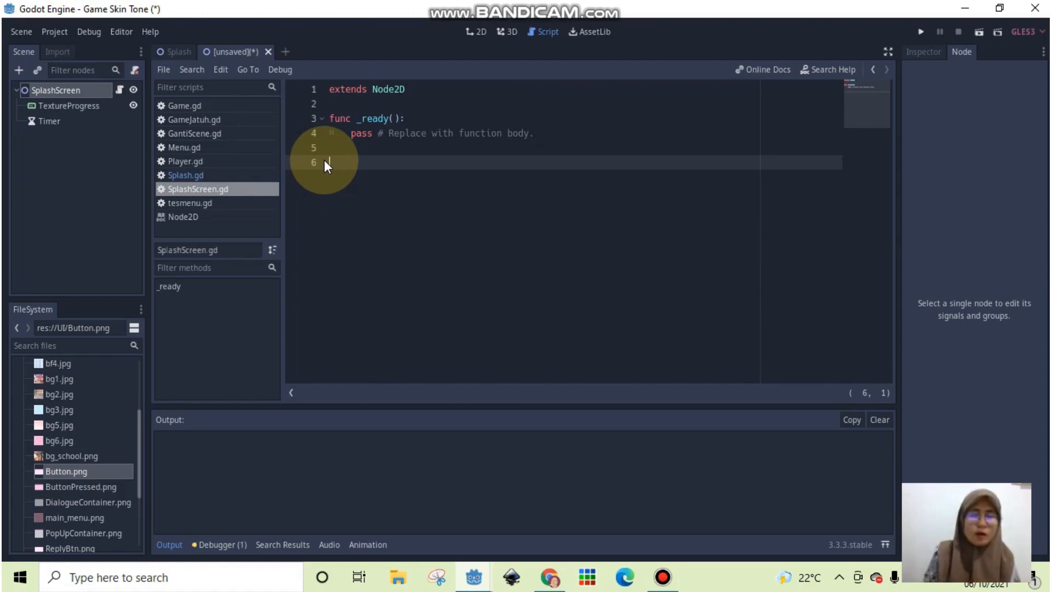
Connect the Timer's timeout() signal to the SplashScreen node with the receiver method _on_Timer_timeout
{"action": "left_click", "coordinate": [87, 123]}
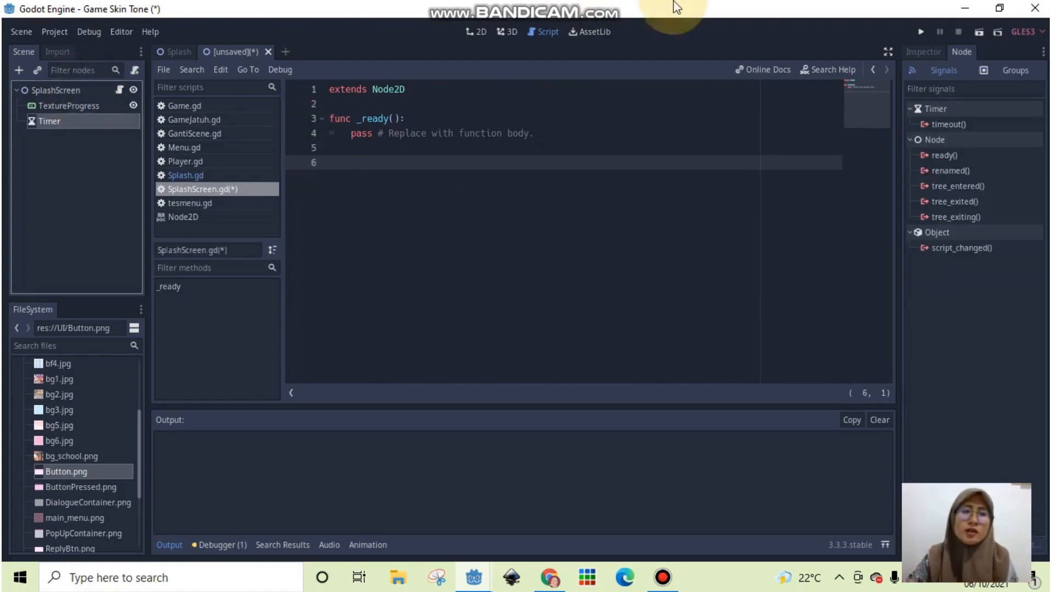
{"action": "left_click", "coordinate": [961, 124]}
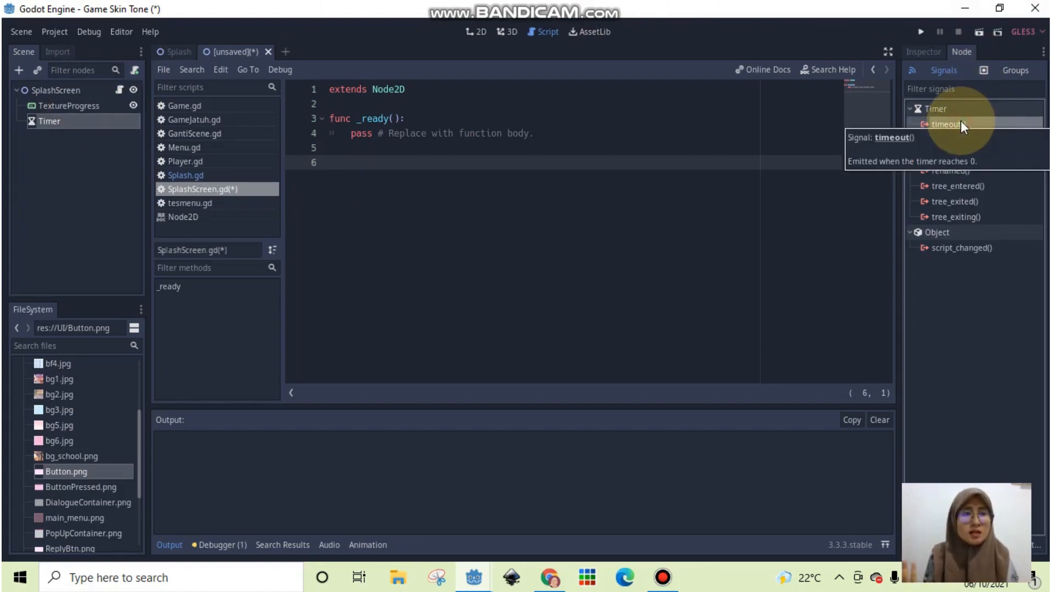
{"action": "right_click", "coordinate": [961, 124]}
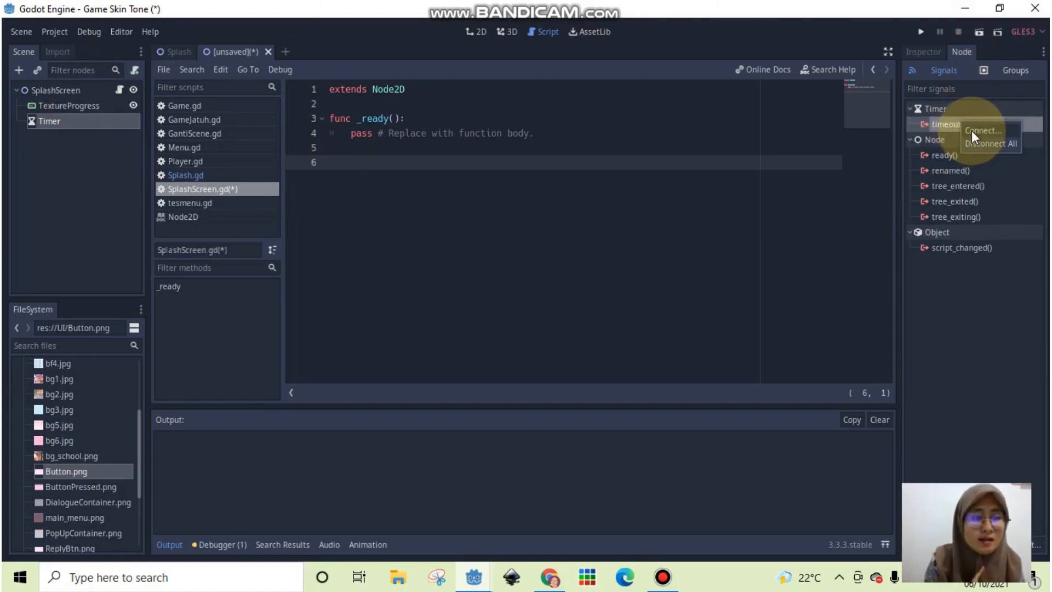
{"action": "left_click", "coordinate": [972, 130]}
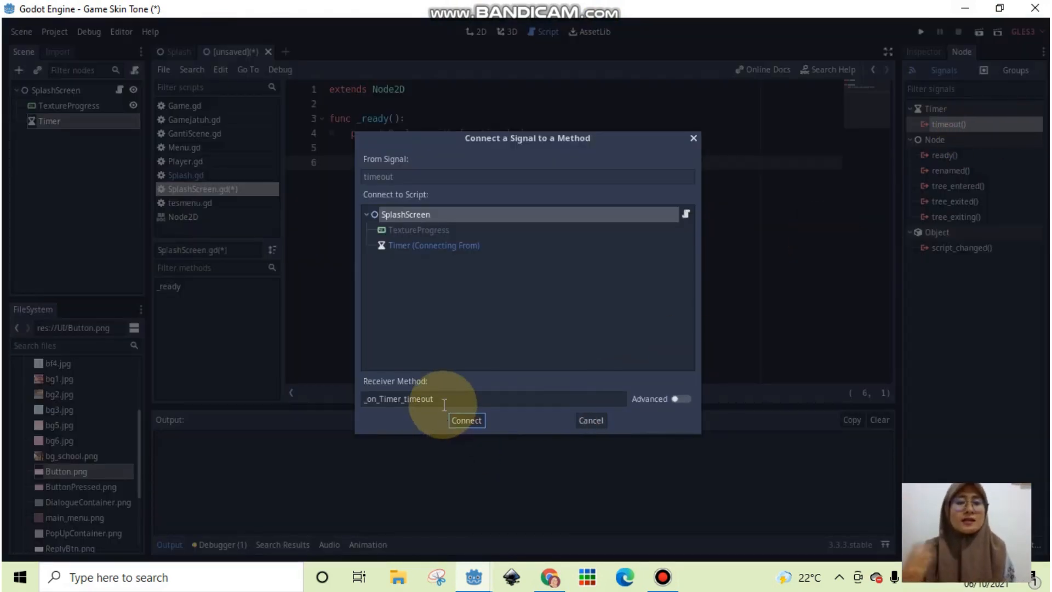
{"action": "left_click", "coordinate": [479, 420]}
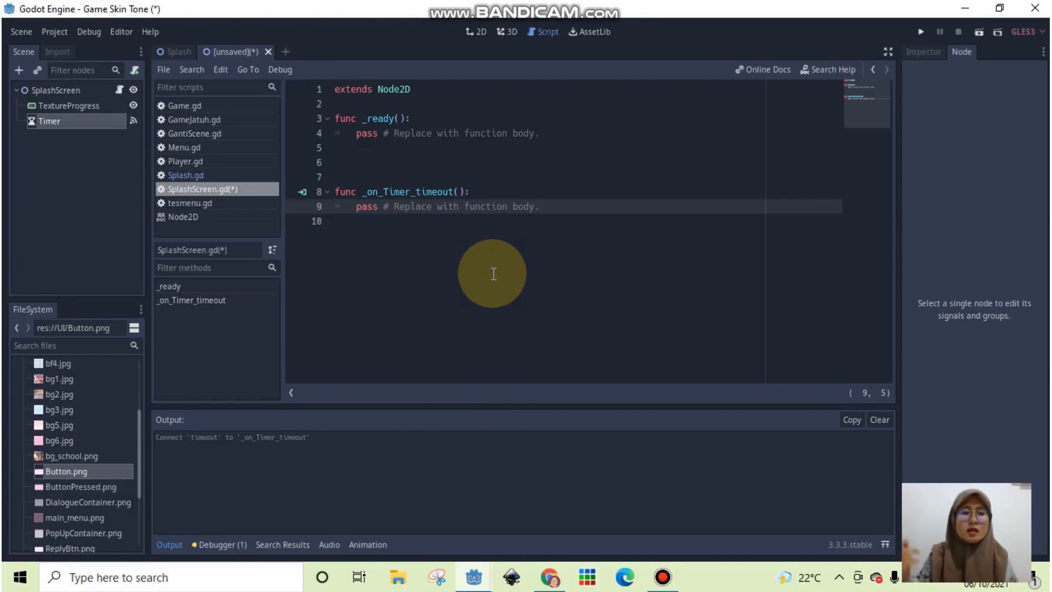
Remove the extra blank lines above the _on_Timer_timeout() function and select its placeholder pass line
{"action": "left_click", "coordinate": [382, 177]}
{"action": "key", "text": "BackSpace"}
{"action": "key", "text": "BackSpace"}
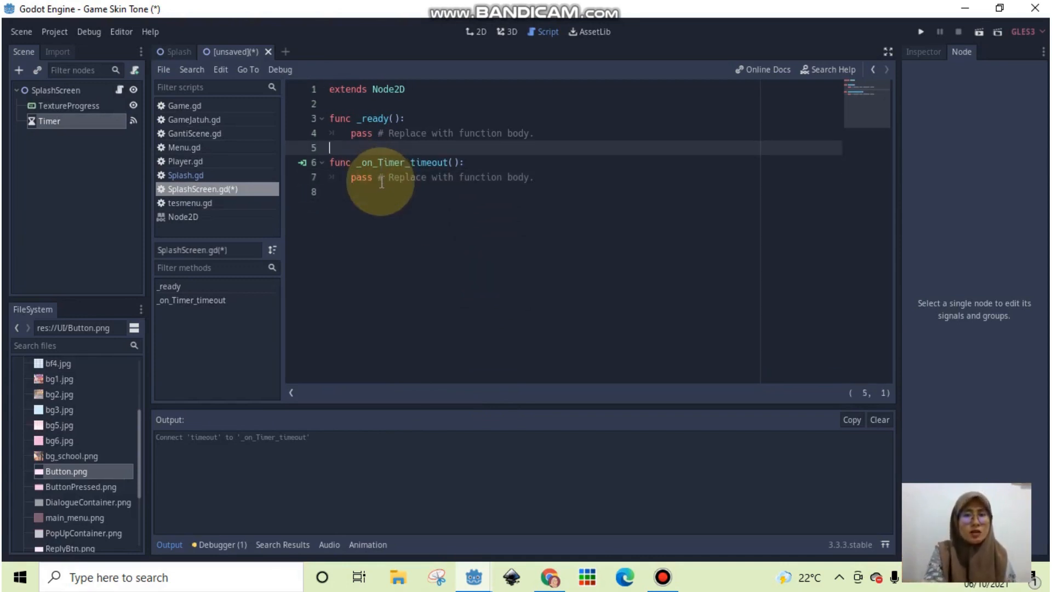
{"action": "left_click_drag", "start_coordinate": [535, 177], "coordinate": [354, 181]}
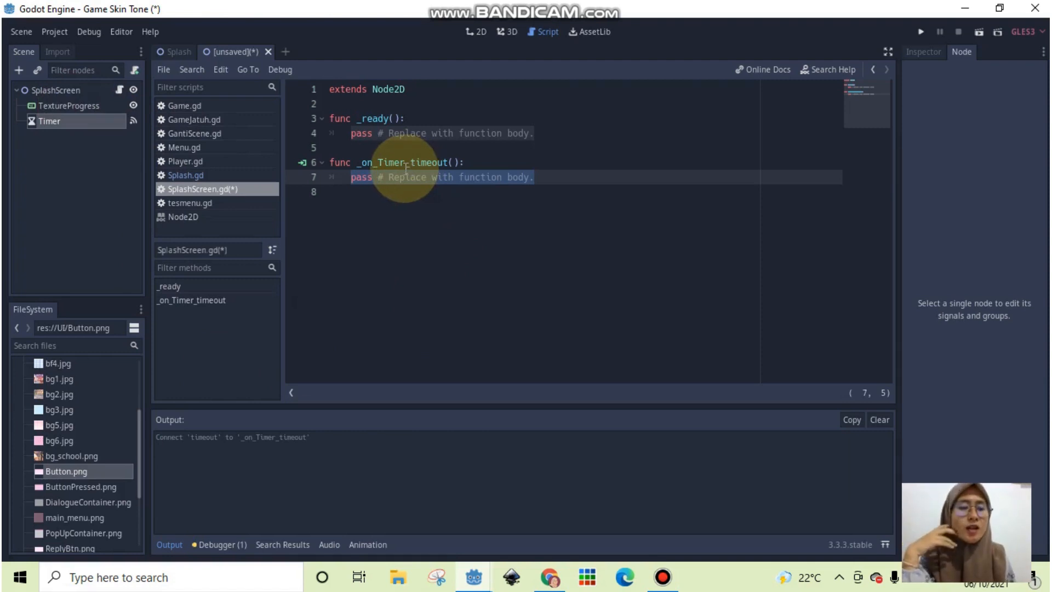
Test the TextureProgress bar's fill with Values of 40 and 80, and reset the Value to its default
{"action": "left_click", "coordinate": [55, 106]}
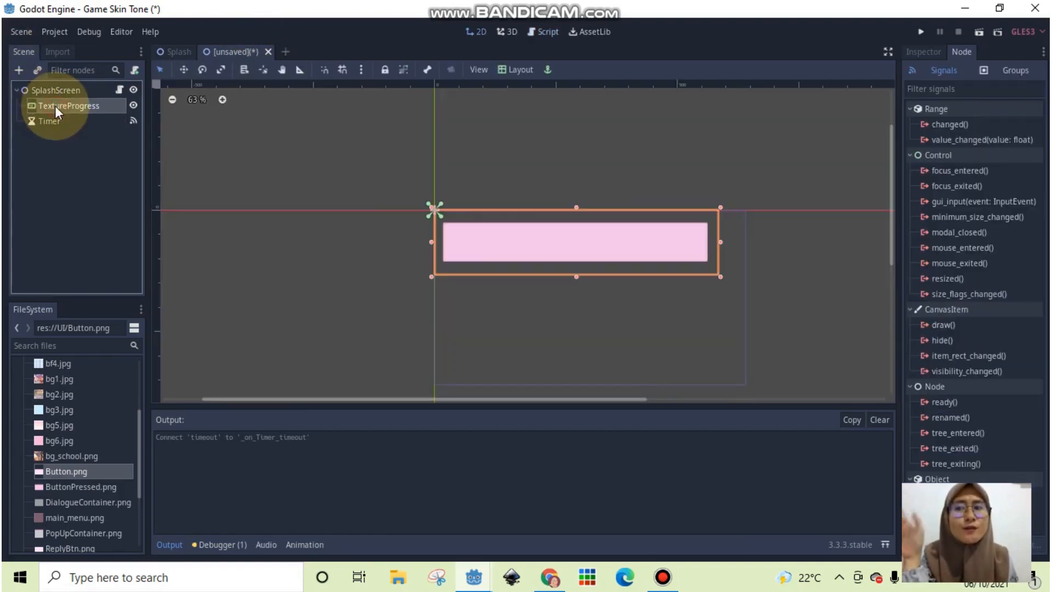
{"action": "left_click", "coordinate": [923, 51]}
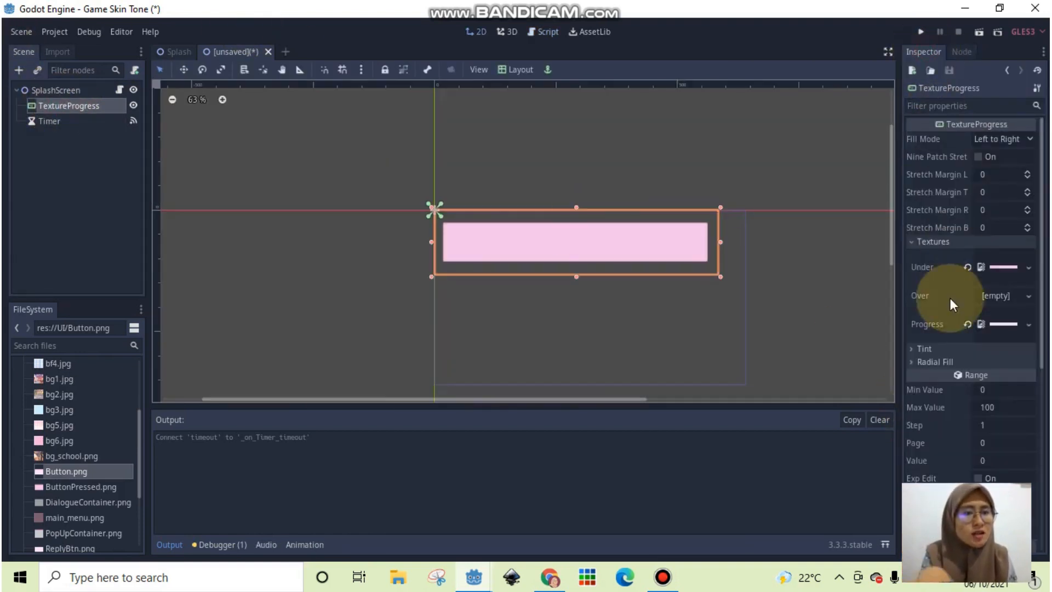
{"action": "scroll", "coordinate": [939, 293], "scroll_direction": "down", "scroll_amount": 3}
{"action": "left_click", "coordinate": [993, 298]}
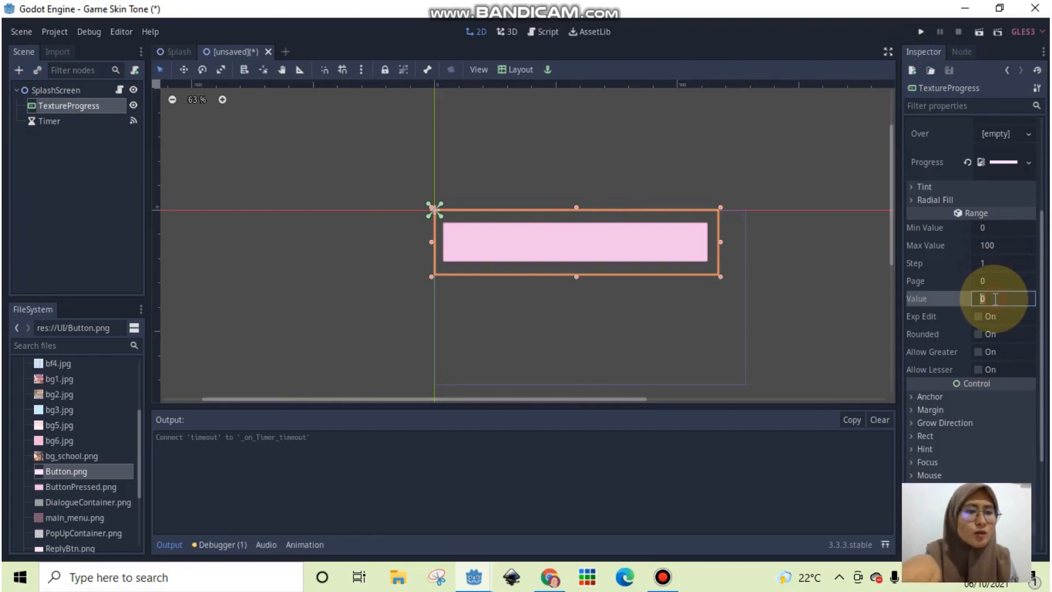
{"action": "type", "text": "44"}
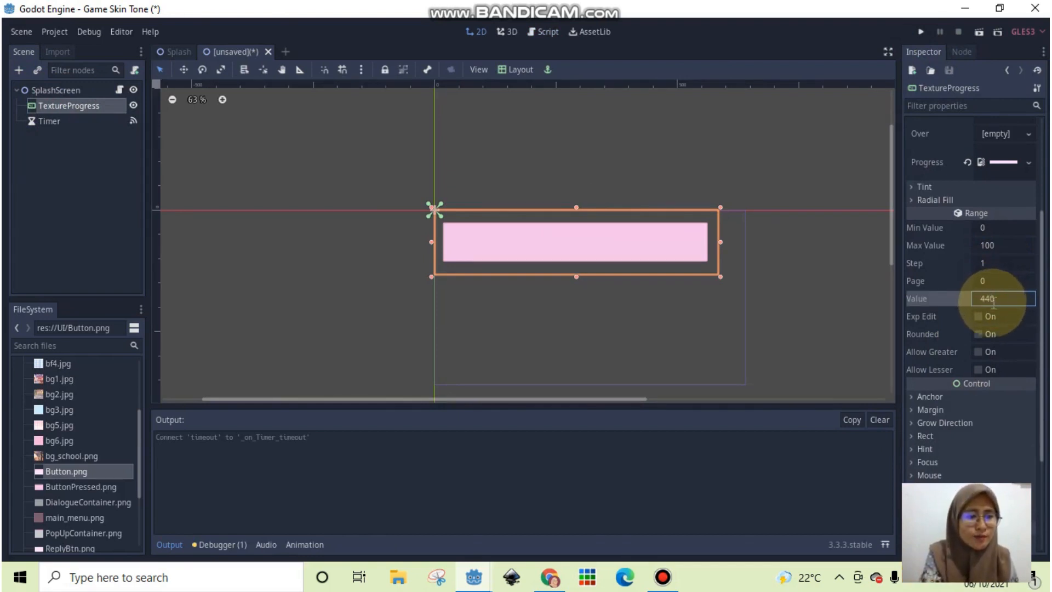
{"action": "key", "text": "BackSpace"}
{"action": "type", "text": "0"}
{"action": "key", "text": "Return"}
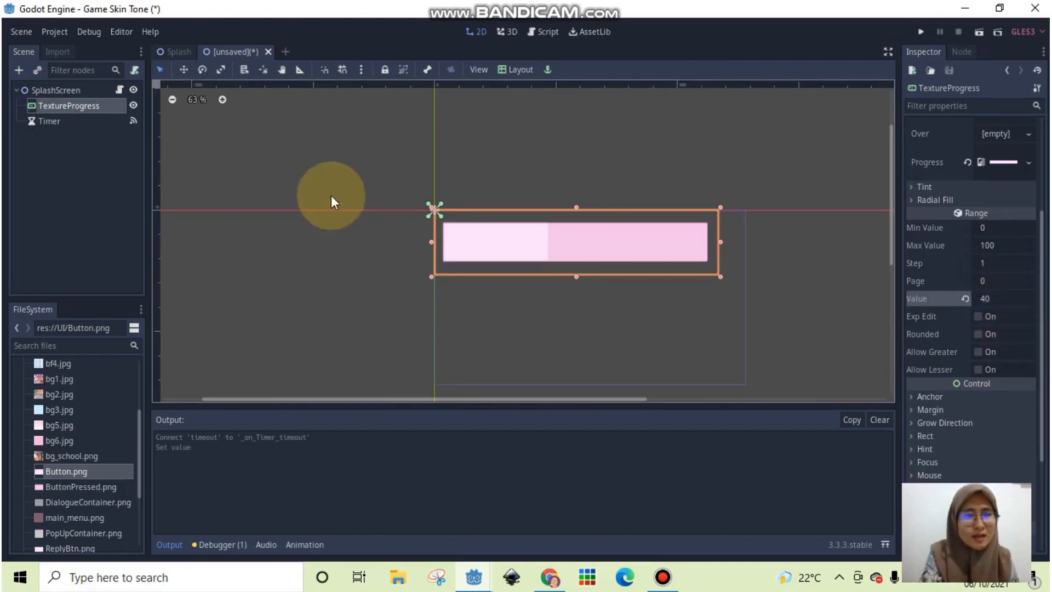
{"action": "left_click", "coordinate": [1012, 300]}
{"action": "type", "text": "80"}
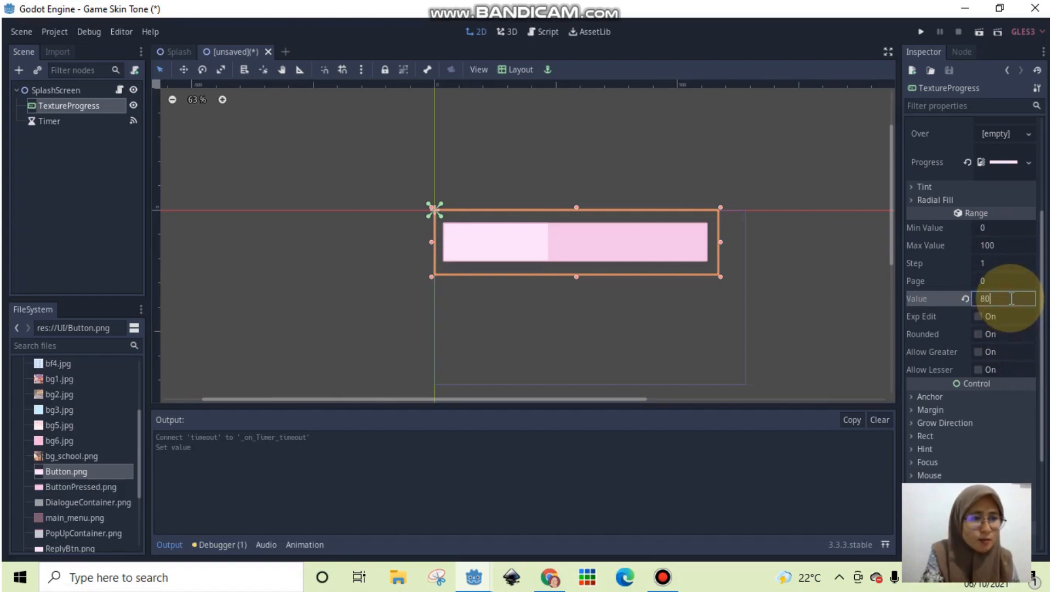
{"action": "key", "text": "Return"}
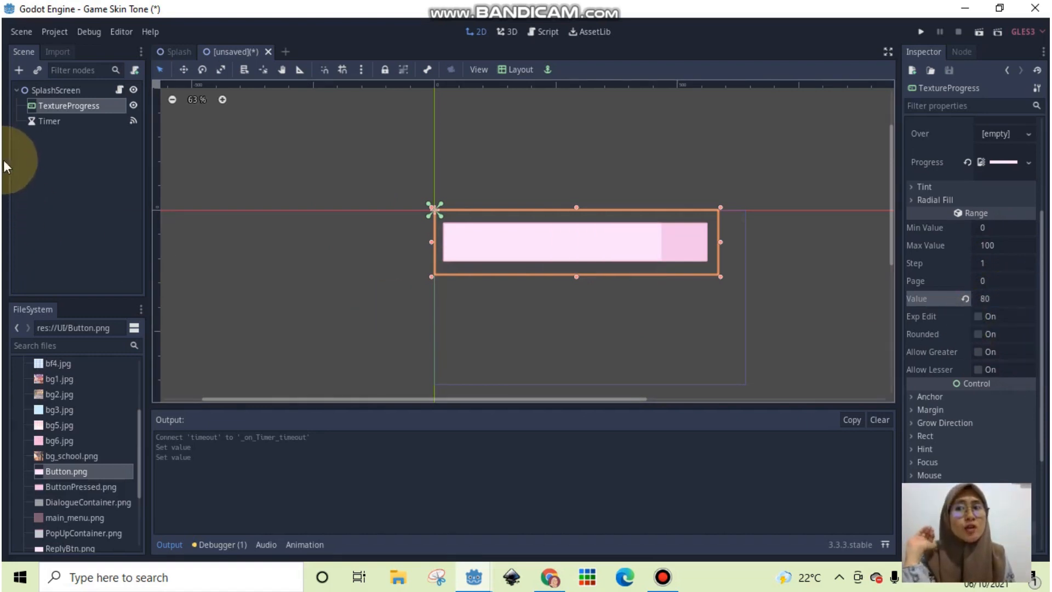
{"action": "left_click", "coordinate": [965, 299]}
In the SplashScreen script, replace the placeholder in _on_Timer_timeout() with the line $TextureProgress +=20
{"action": "left_click", "coordinate": [119, 89]}
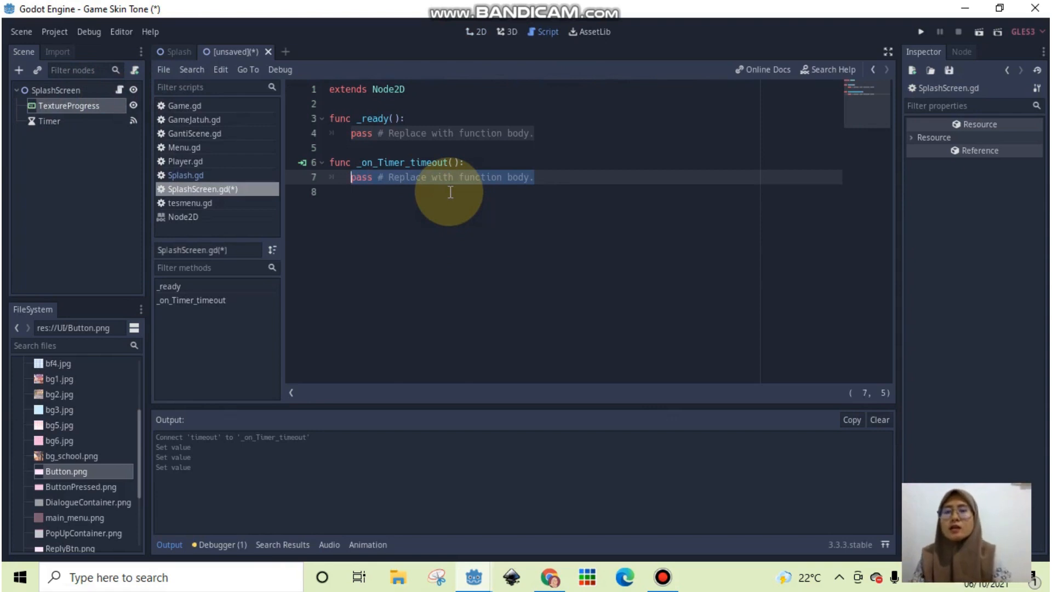
{"action": "type", "text": "$"}
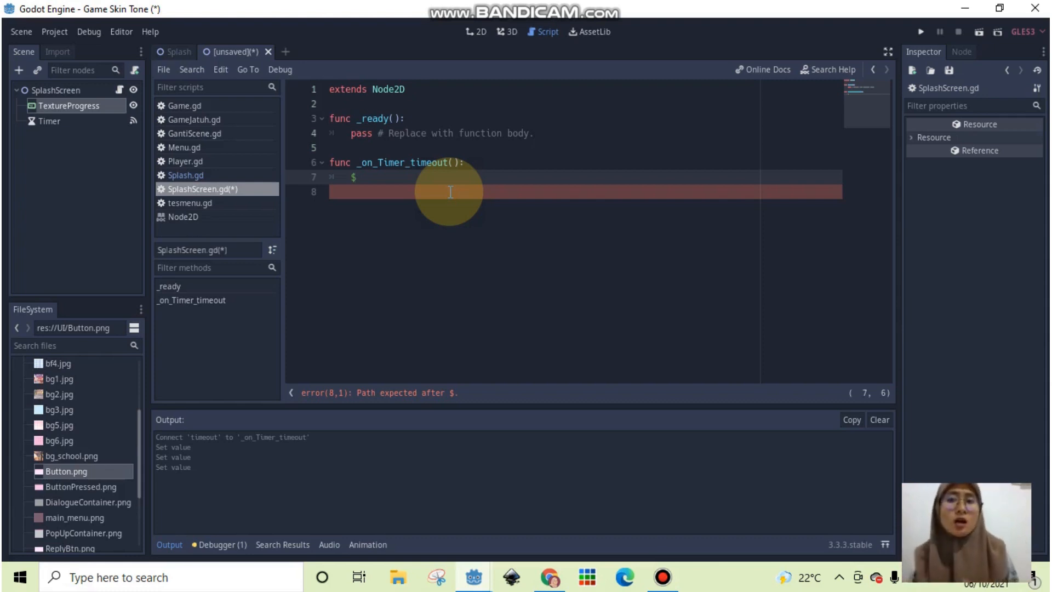
{"action": "type", "text": "text"}
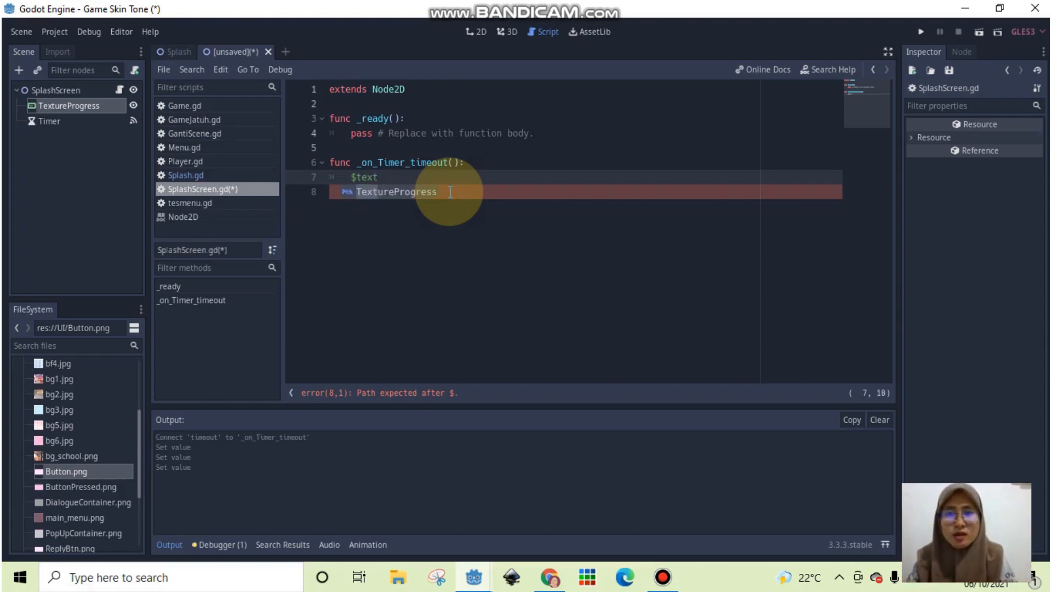
{"action": "key", "text": "Return"}
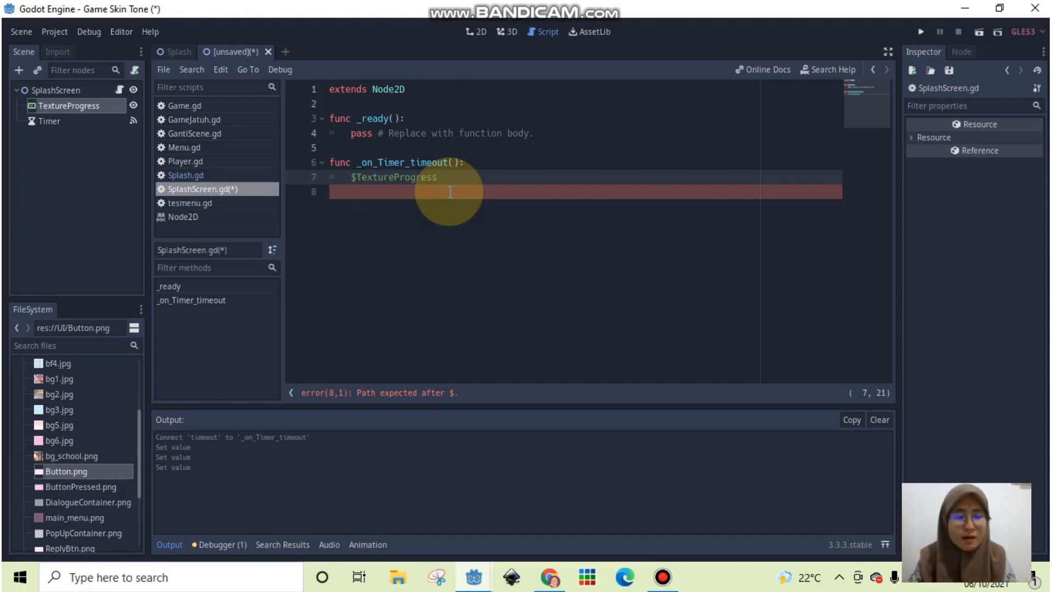
{"action": "type", "text": "+="}
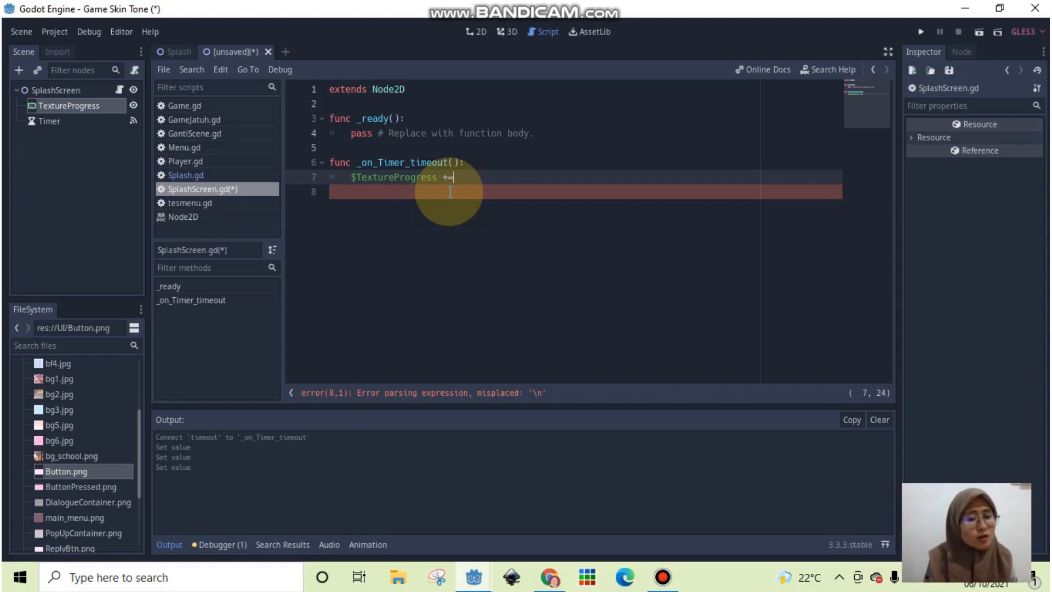
{"action": "type", "text": "20"}
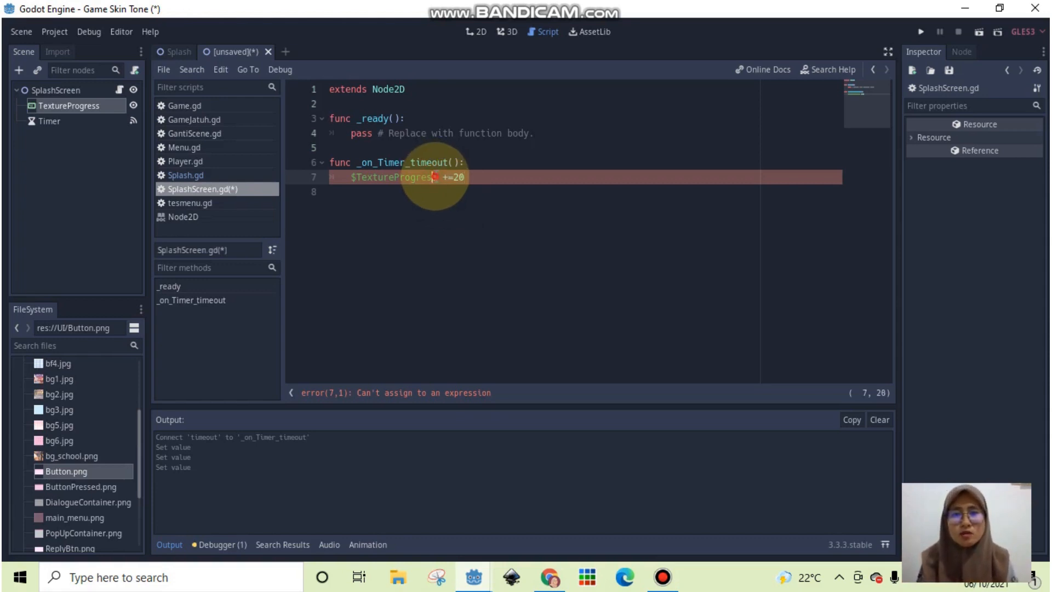
Correct the timeout line to $TextureProgress.value +=20 and save the scene as SplashScreen.tscn in the Scene folder
{"action": "left_click", "coordinate": [440, 180]}
{"action": "type", "text": ".value"}
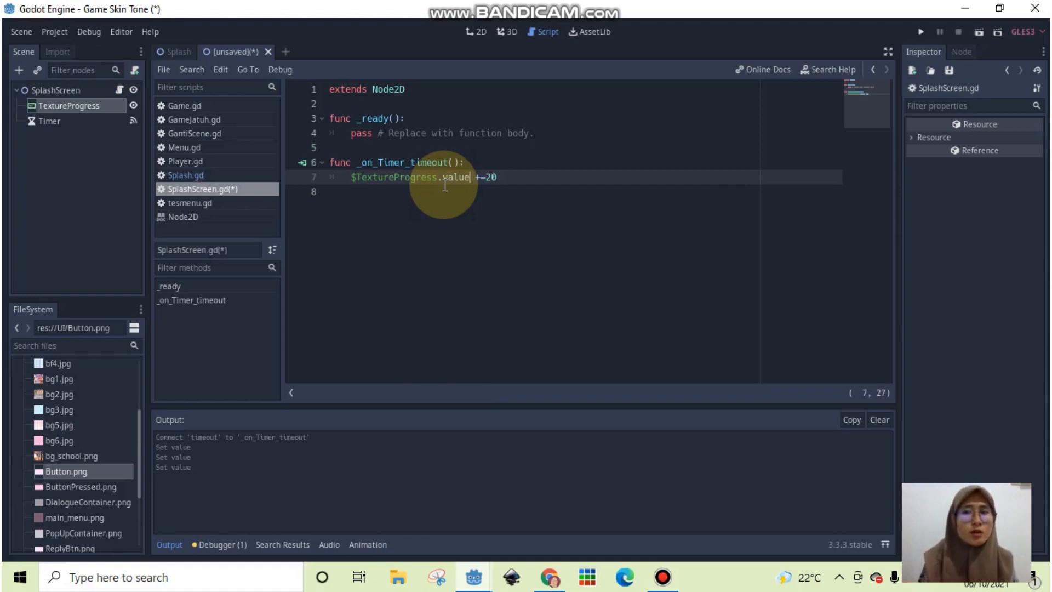
{"action": "key", "text": "ctrl+s"}
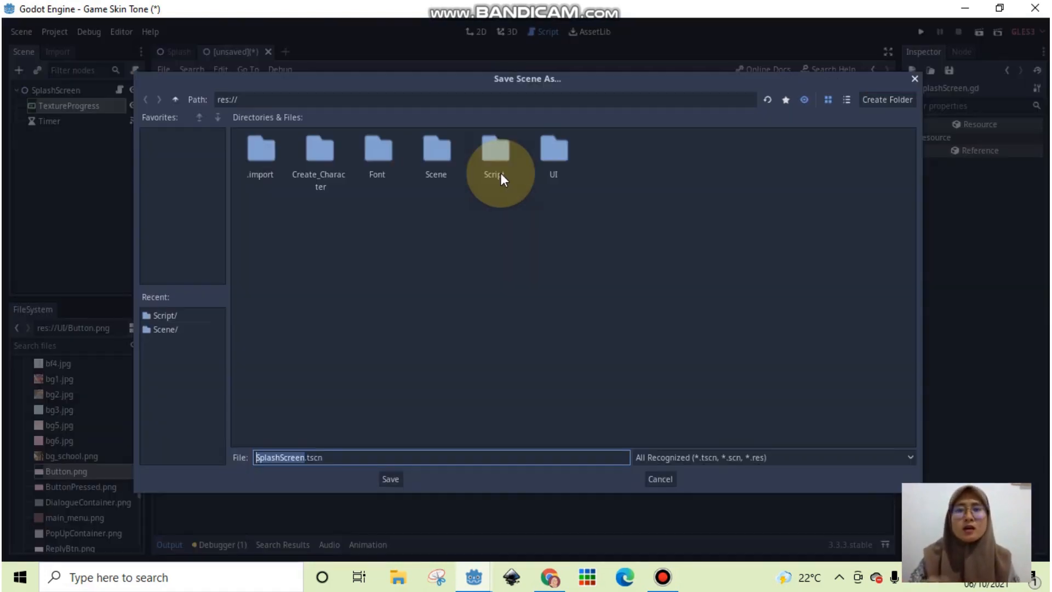
{"action": "double_click", "coordinate": [432, 161]}
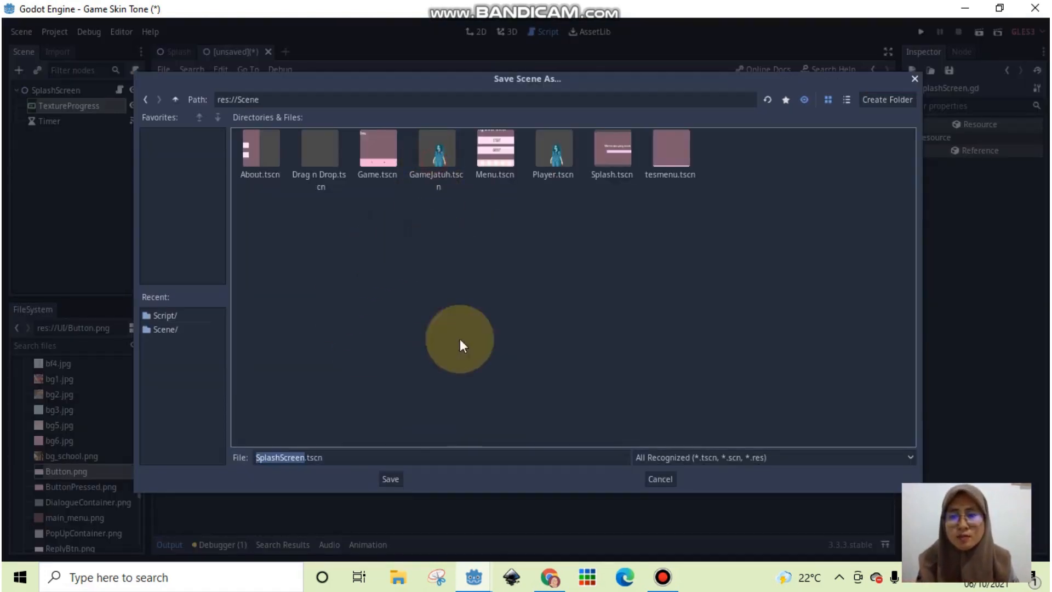
{"action": "left_click", "coordinate": [390, 479]}
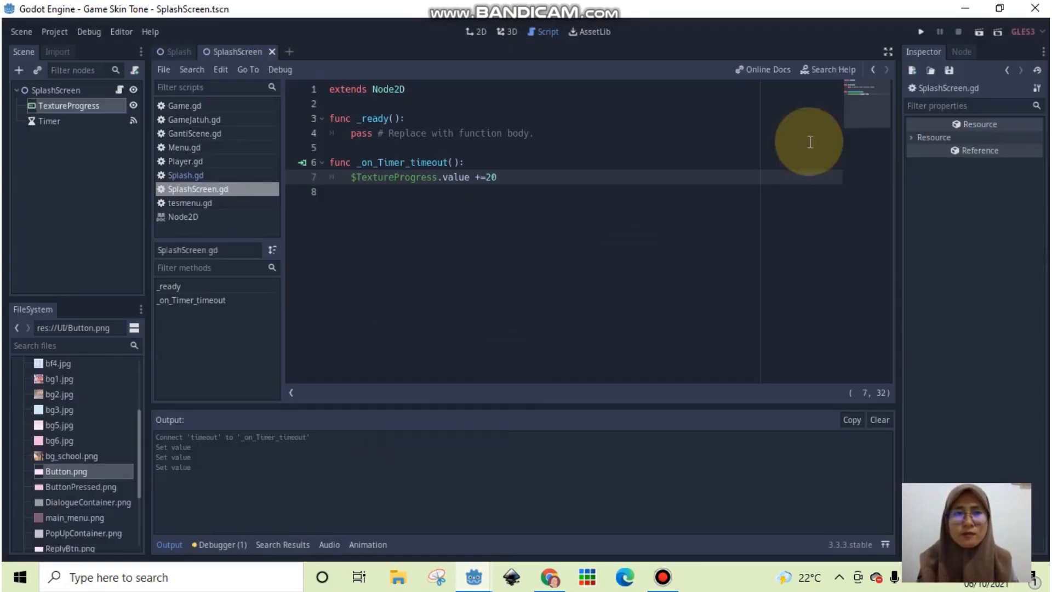
Run the SplashScreen scene to watch the progress bar fill, and close the game window
{"action": "left_click", "coordinate": [980, 32]}
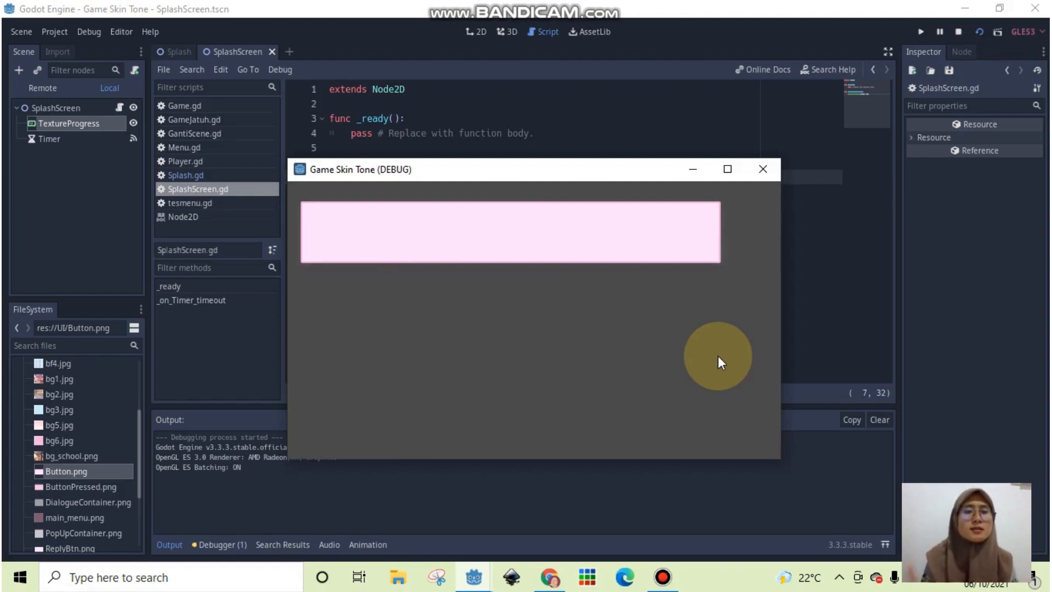
{"action": "left_click", "coordinate": [762, 168]}
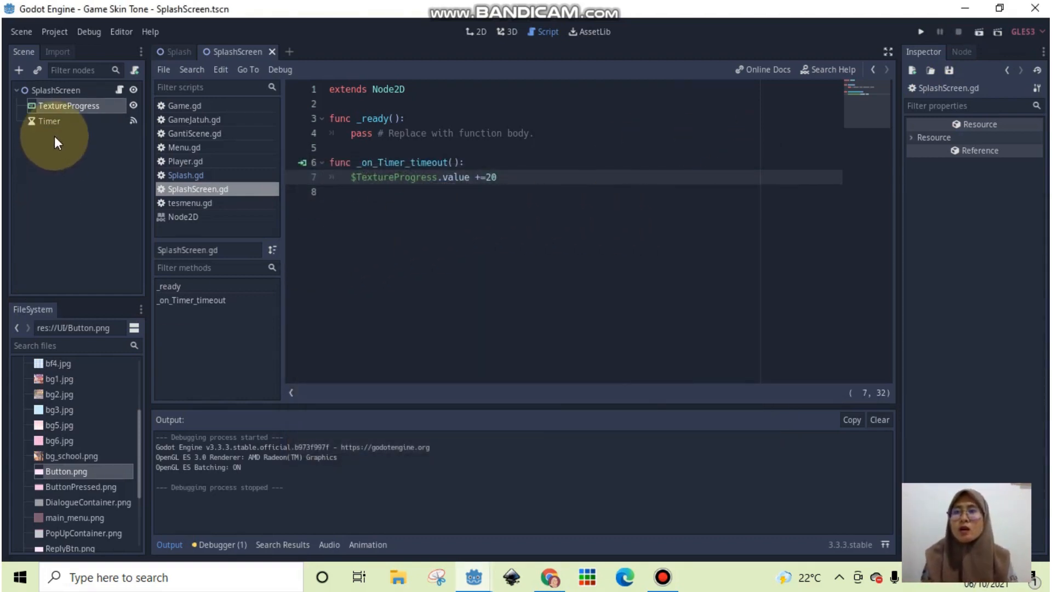
Scale the TextureProgress bar in the 2D view down to about (0.95, 0.29) so it becomes a slim strip
{"action": "left_click", "coordinate": [63, 89]}
{"action": "left_click", "coordinate": [511, 233]}
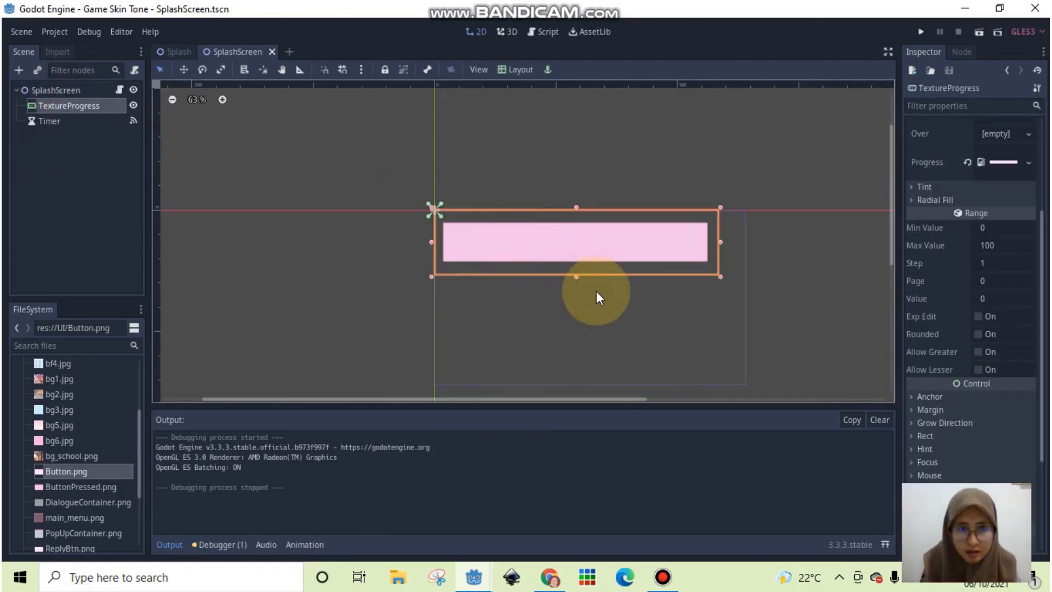
{"action": "scroll", "coordinate": [596, 291], "scroll_direction": "up", "scroll_amount": 1}
{"action": "left_click_drag", "start_coordinate": [892, 172], "coordinate": [887, 217]}
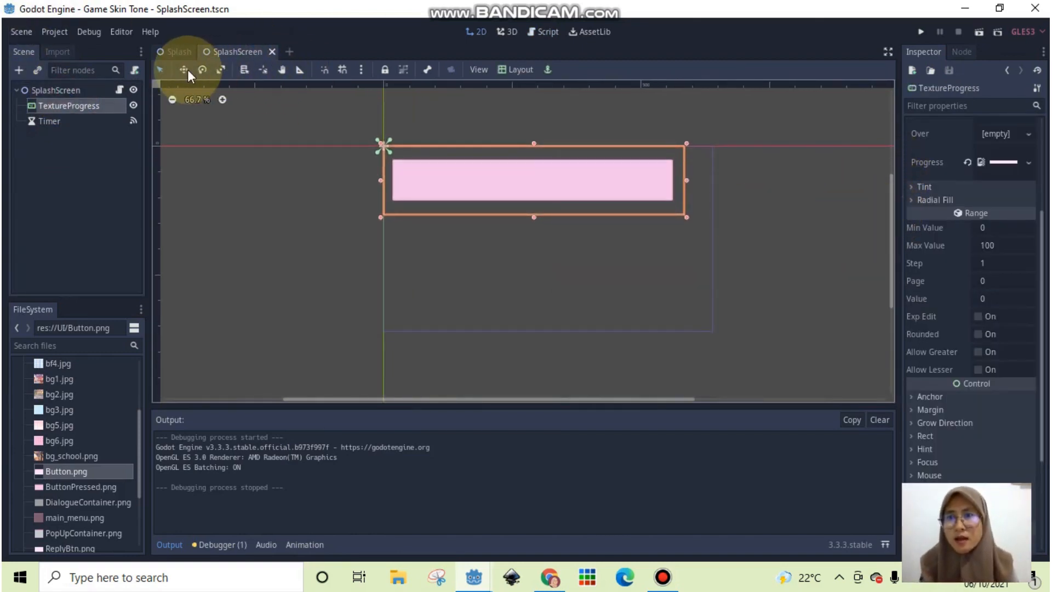
{"action": "left_click", "coordinate": [219, 71]}
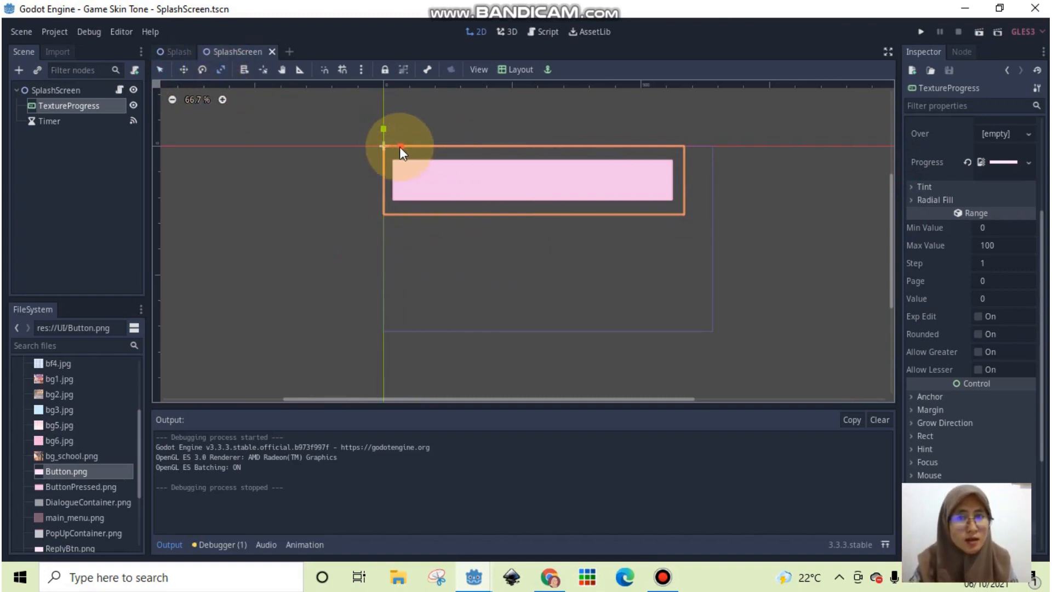
{"action": "mouse_move", "coordinate": [398, 146]}
{"action": "left_mouse_down"}
{"action": "mouse_move", "coordinate": [385, 136]}
{"action": "mouse_move", "coordinate": [412, 149]}
{"action": "left_mouse_up"}
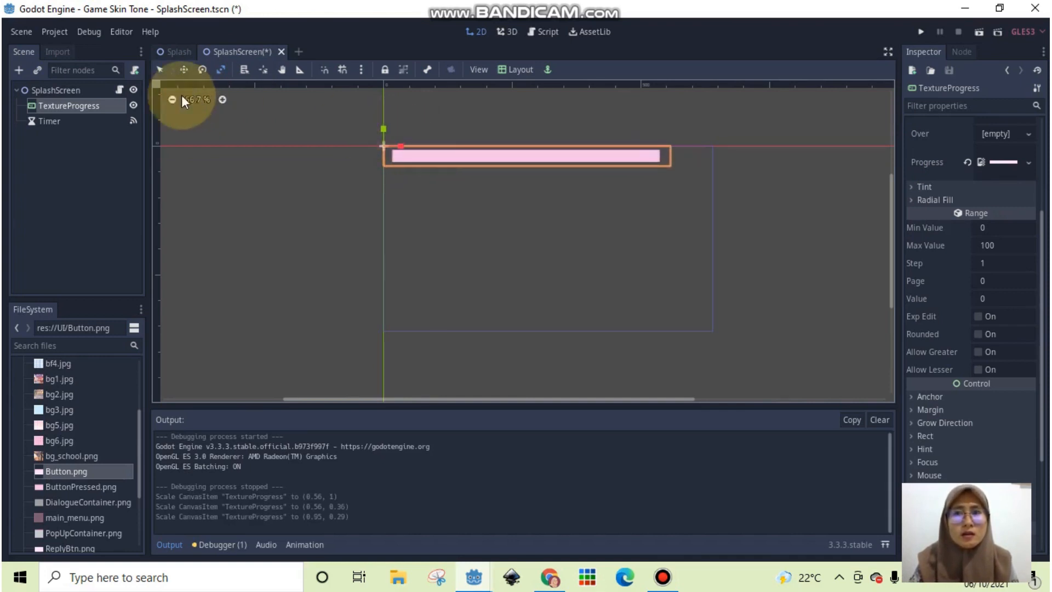
Move the slim progress bar just below the middle of the screen frame and test-run the scene
{"action": "left_click", "coordinate": [159, 70]}
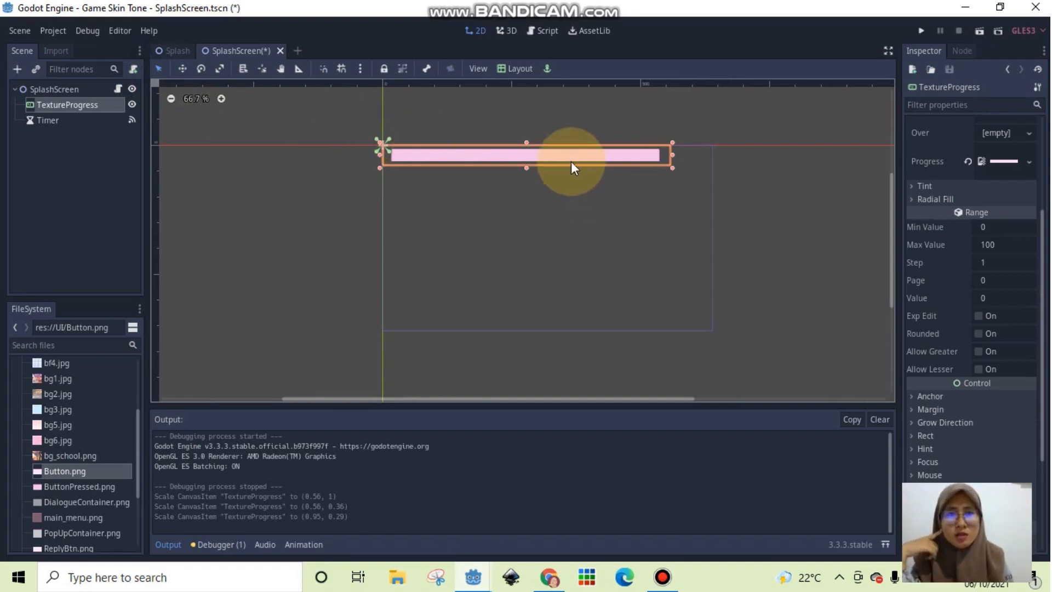
{"action": "left_click_drag", "start_coordinate": [571, 160], "coordinate": [593, 256]}
{"action": "left_click", "coordinate": [728, 222]}
{"action": "left_click", "coordinate": [979, 32]}
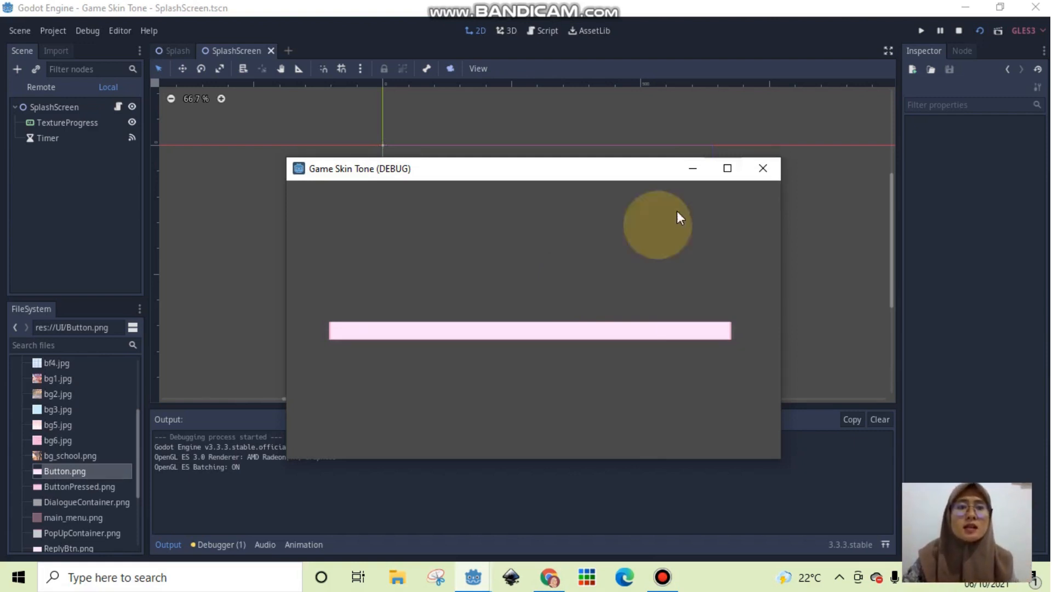
{"action": "left_click", "coordinate": [762, 168]}
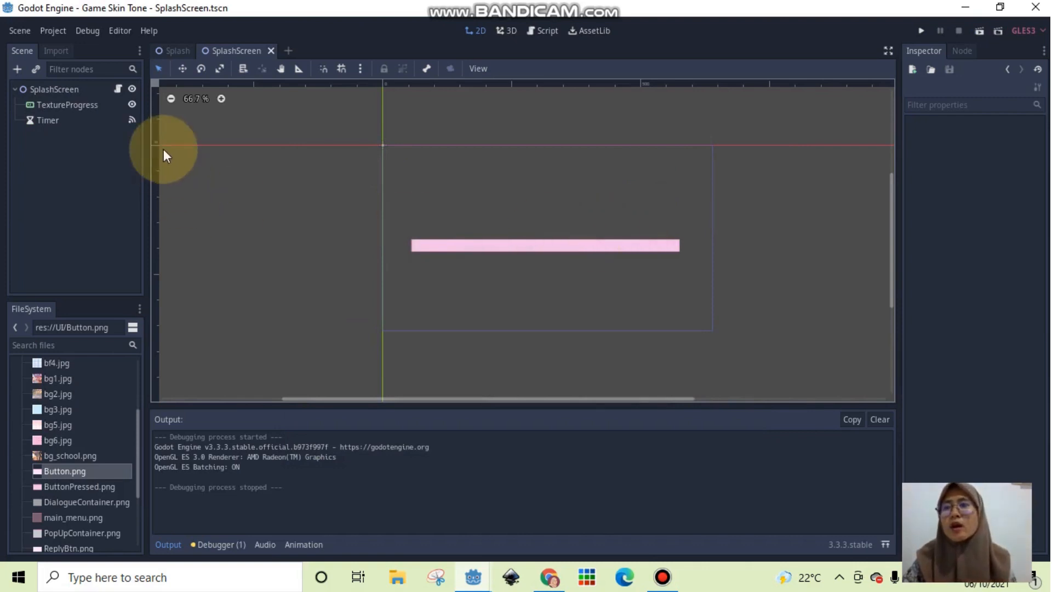
In the SplashScreen script, add the condition if $TextureProgress.value >=100: below the increment line in _on_Timer_timeout()
{"action": "left_click", "coordinate": [119, 89]}
{"action": "key", "text": "Return"}
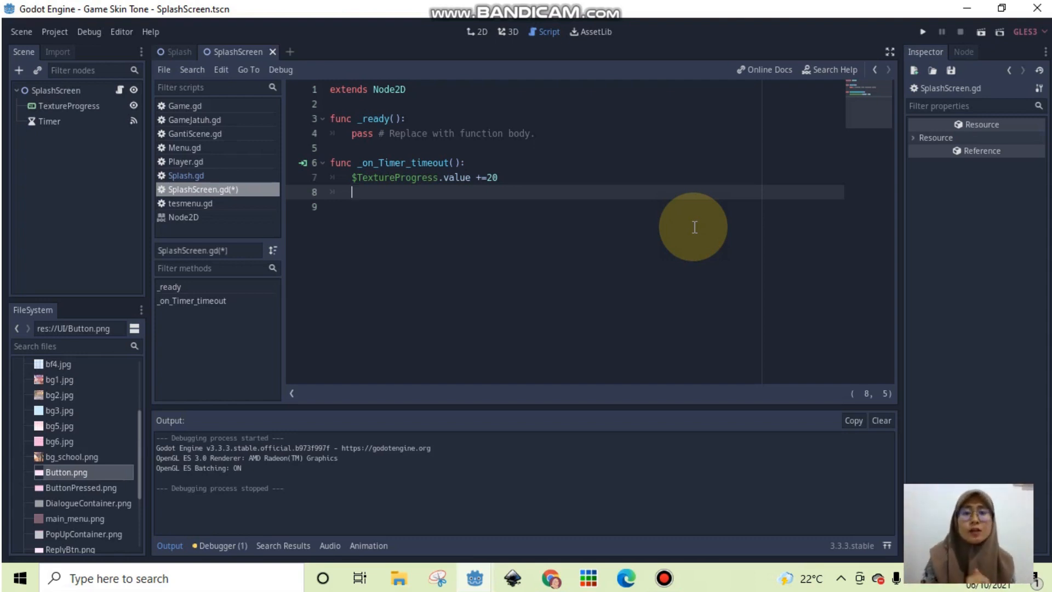
{"action": "type", "text": "if $TextureProgress"}
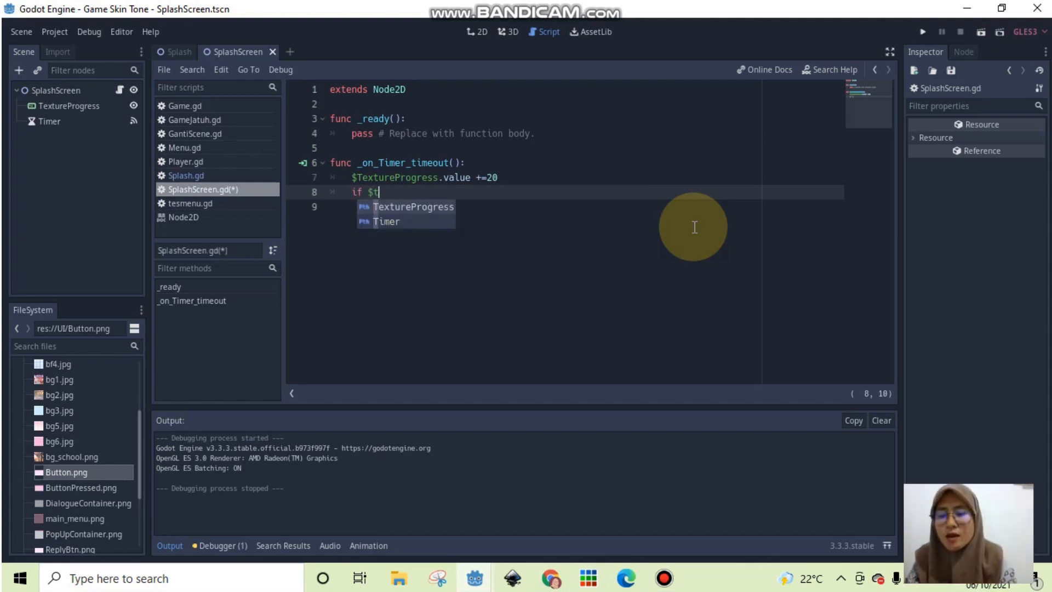
{"action": "type", "text": ".value"}
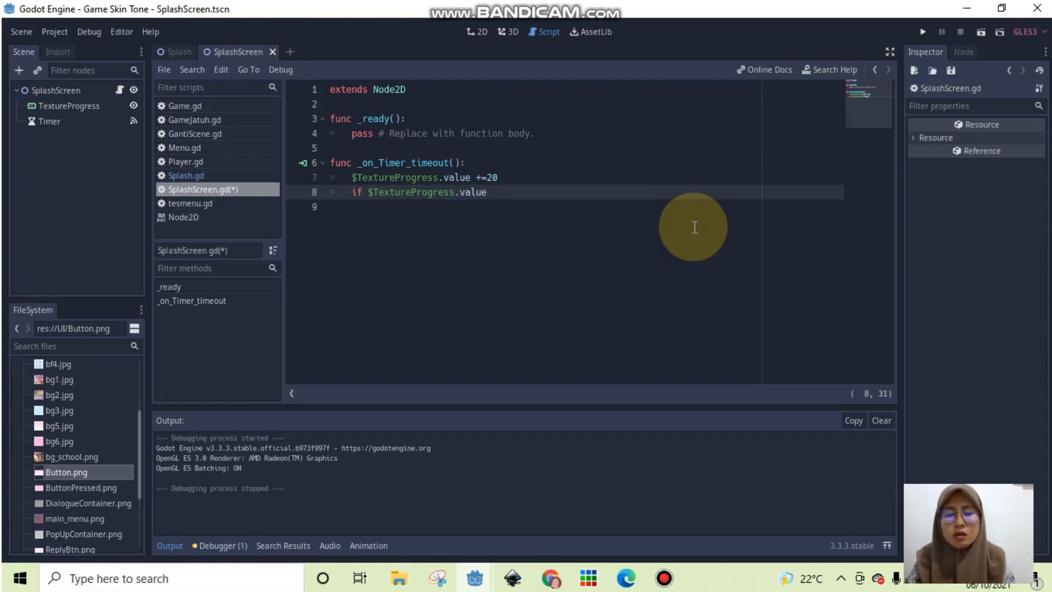
{"action": "type", "text": " >="}
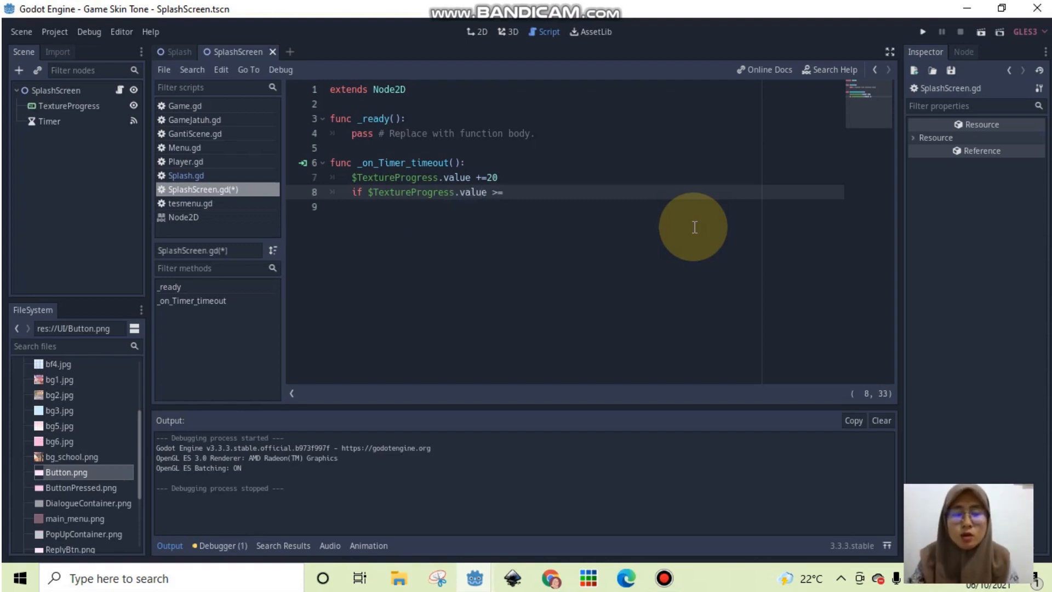
{"action": "type", "text": "100:"}
{"action": "key", "text": "Return"}
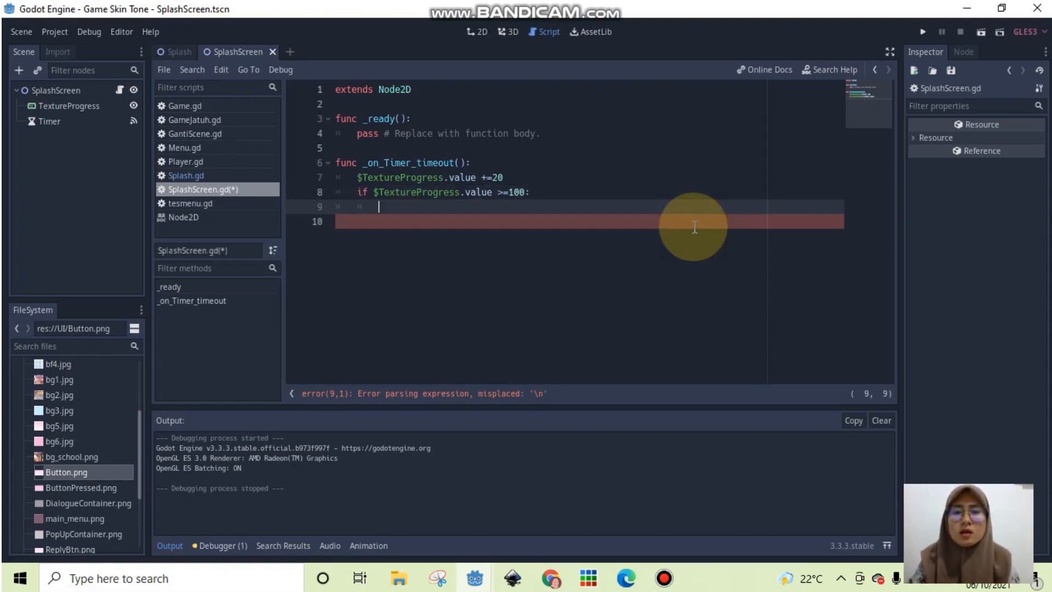
Inside the if block, add a GantiScene.gantiScene("") call with an empty string argument
{"action": "type", "text": "gan"}
{"action": "key", "text": "Return"}
{"action": "type", "text": "."}
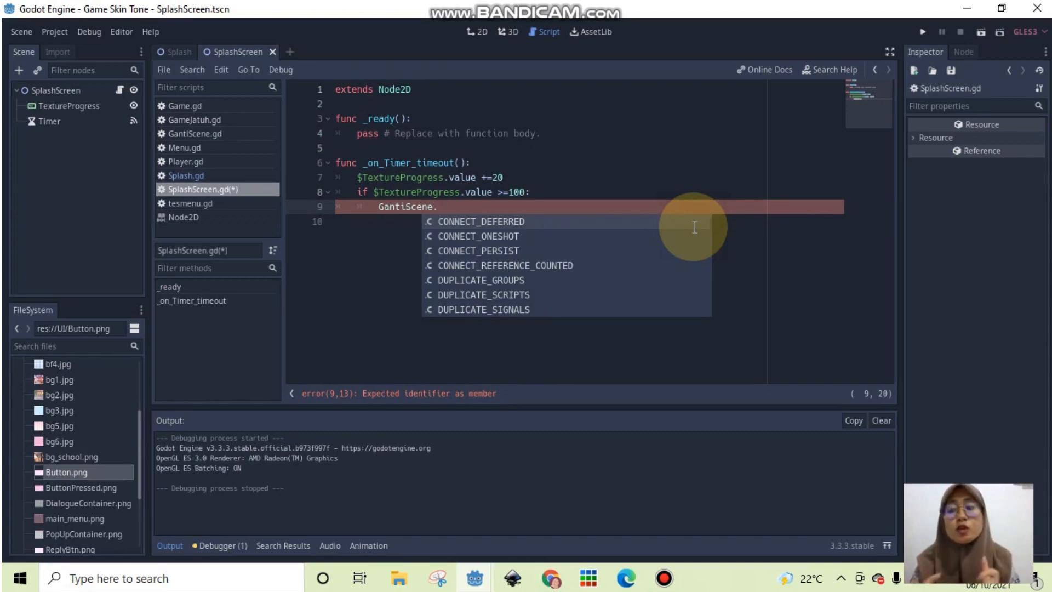
{"action": "type", "text": "gant"}
{"action": "key", "text": "Return"}
{"action": "type", "text": "\""}
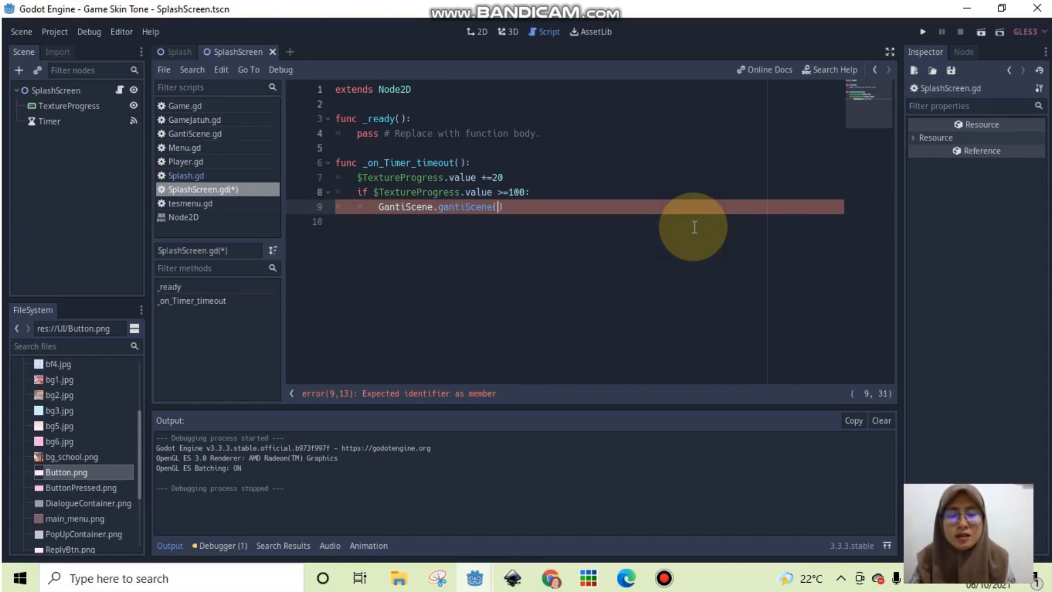
Copy the path of Menu.tscn from the project's Scene folder into the gantiScene call as "res://Scene/Menu.tscn"
{"action": "scroll", "coordinate": [26, 433], "scroll_direction": "up", "scroll_amount": 3}
{"action": "left_click", "coordinate": [24, 427]}
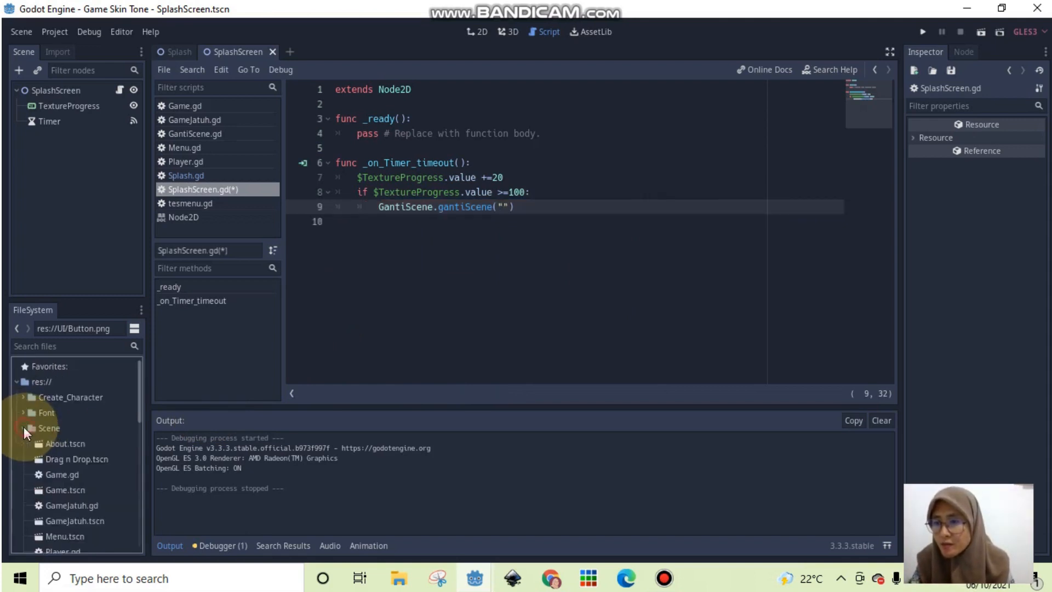
{"action": "scroll", "coordinate": [51, 464], "scroll_direction": "down", "scroll_amount": 3}
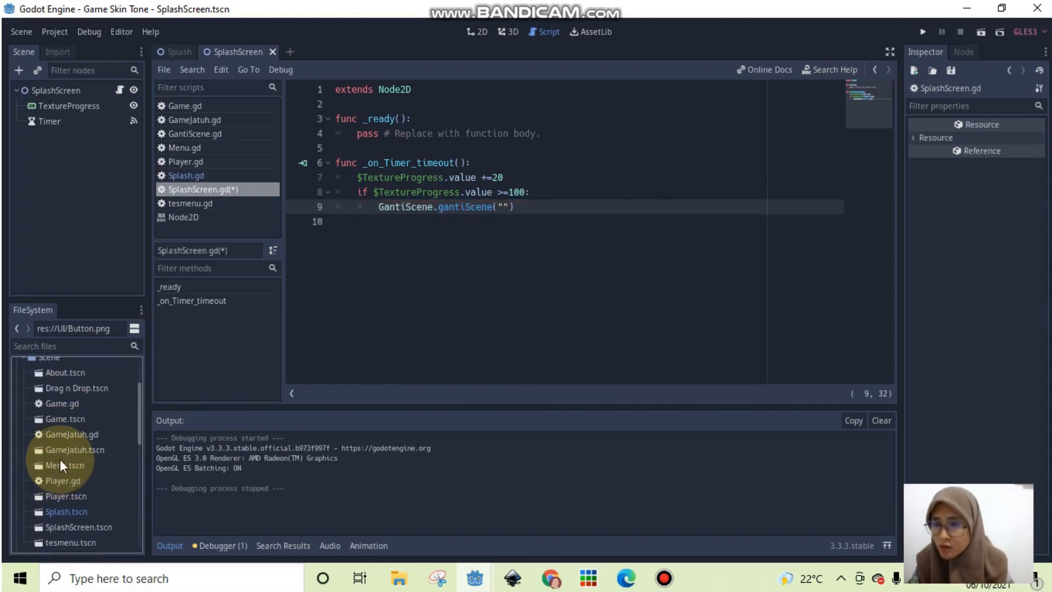
{"action": "right_click", "coordinate": [60, 463]}
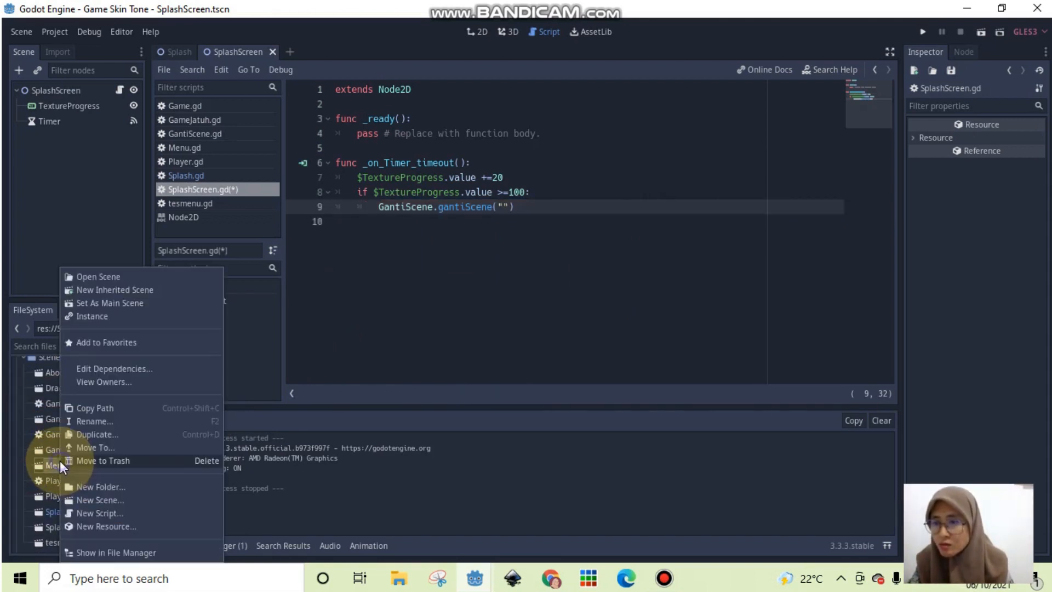
{"action": "left_click", "coordinate": [92, 407]}
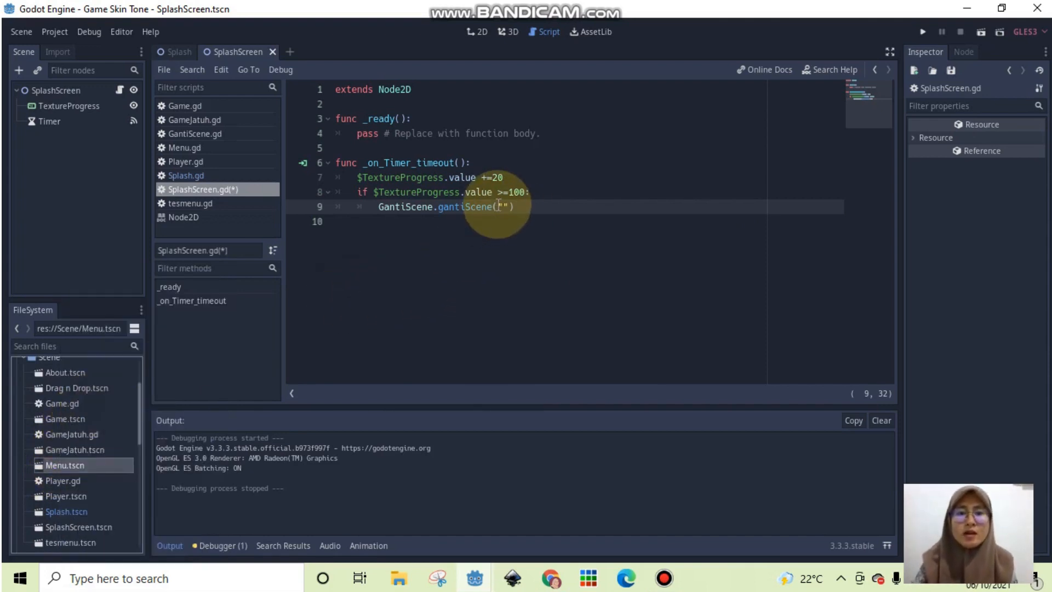
{"action": "key", "text": "ctrl+v"}
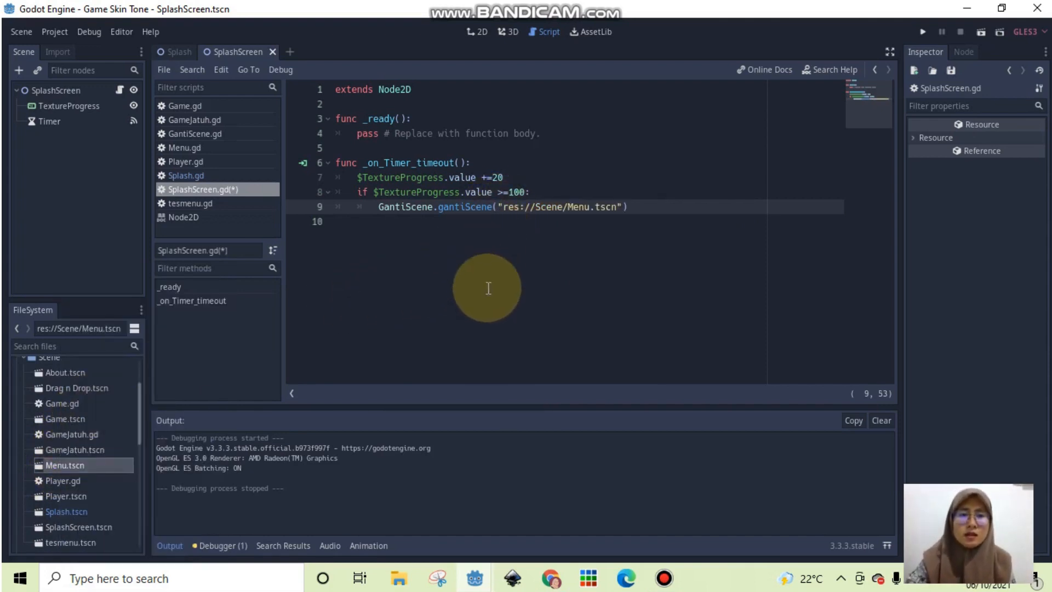
Save the script and run the SplashScreen scene to test the change to the menu
{"action": "key", "text": "ctrl+s"}
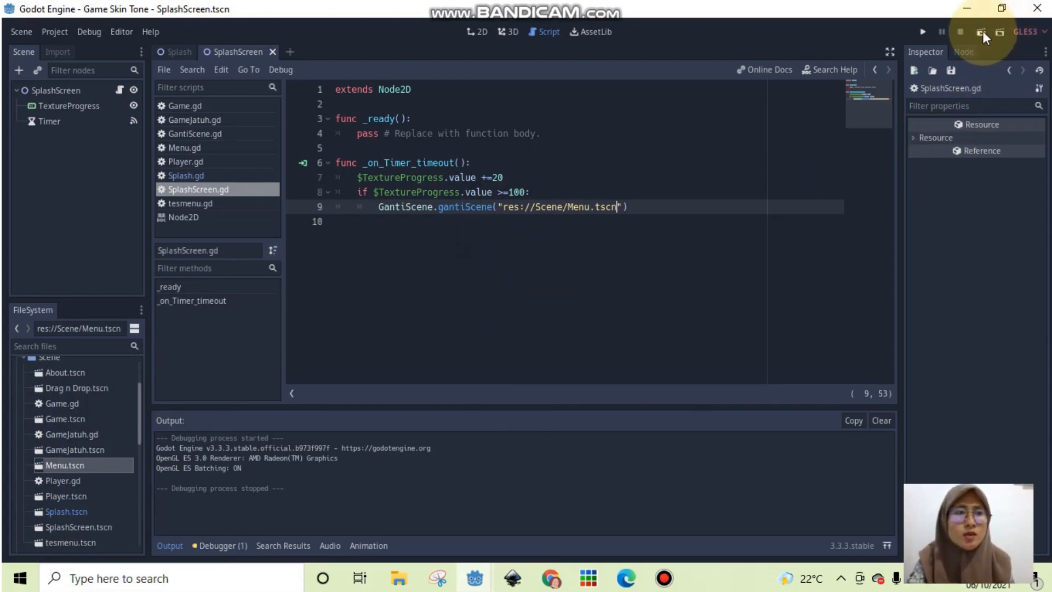
{"action": "left_click", "coordinate": [980, 31]}
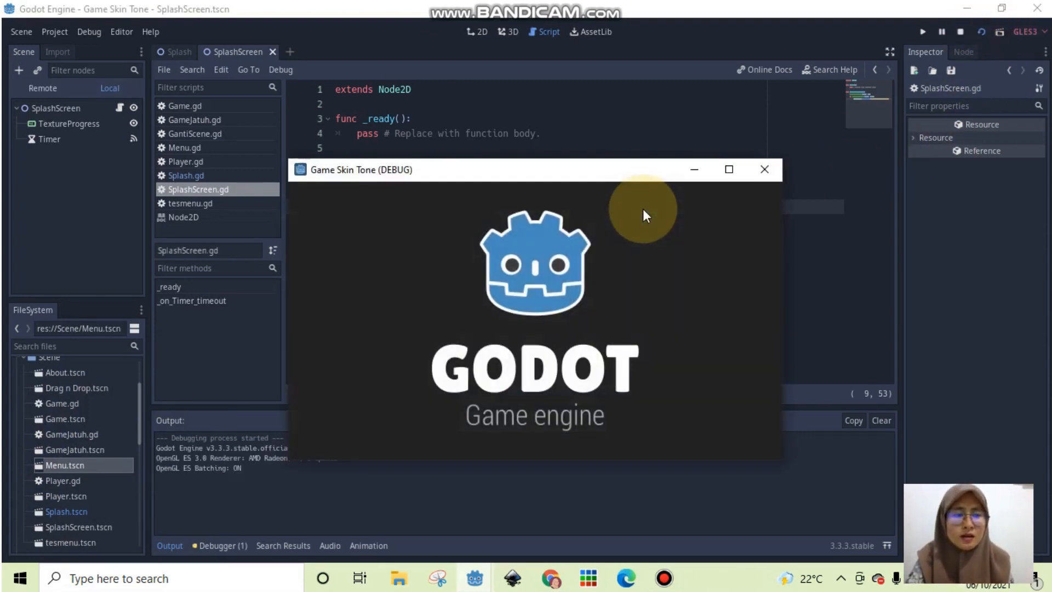